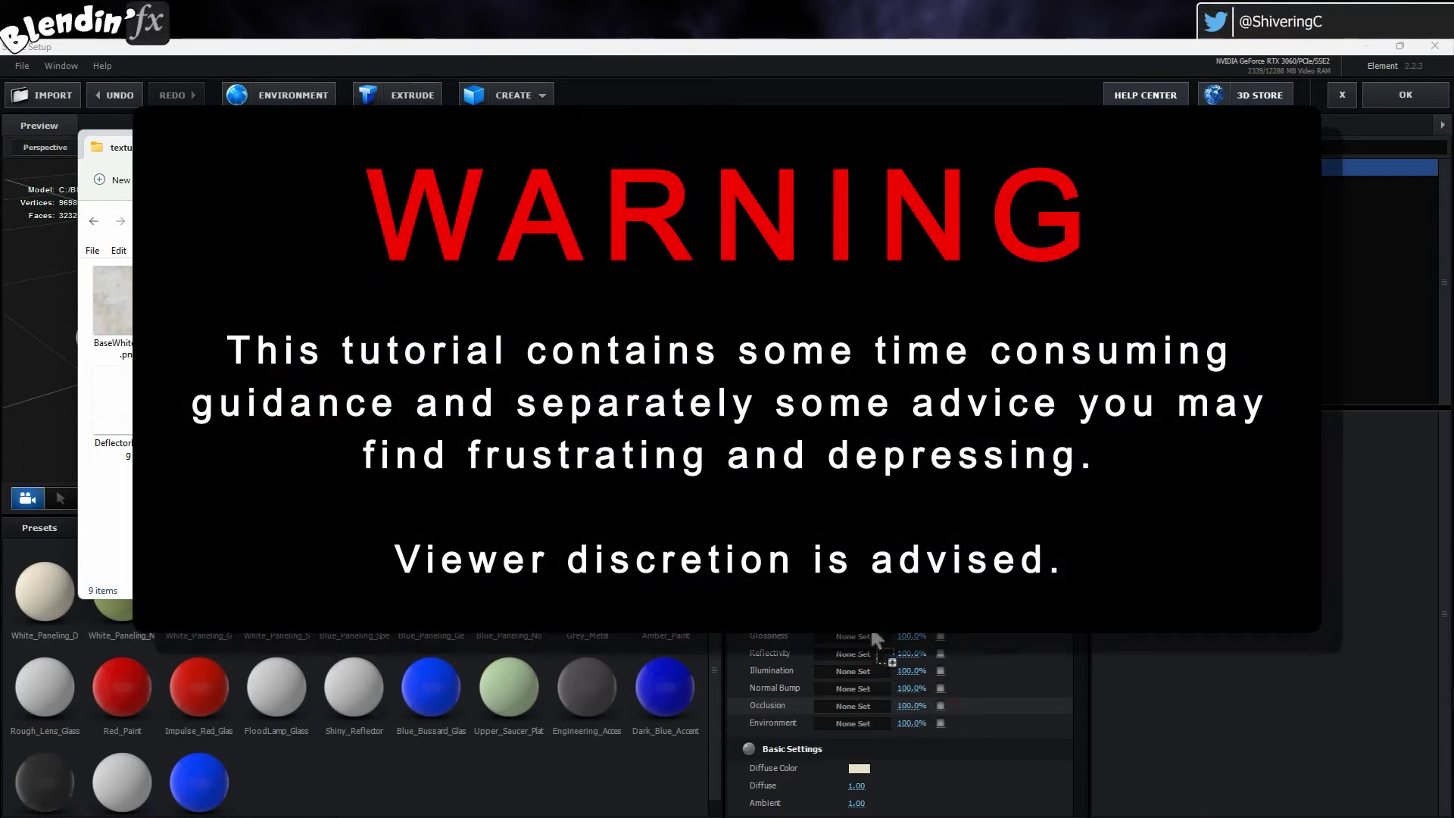
# Bring Element 3D's Scene Setup window to the front, over the File Explorer window
pyautogui.click(620, 68)
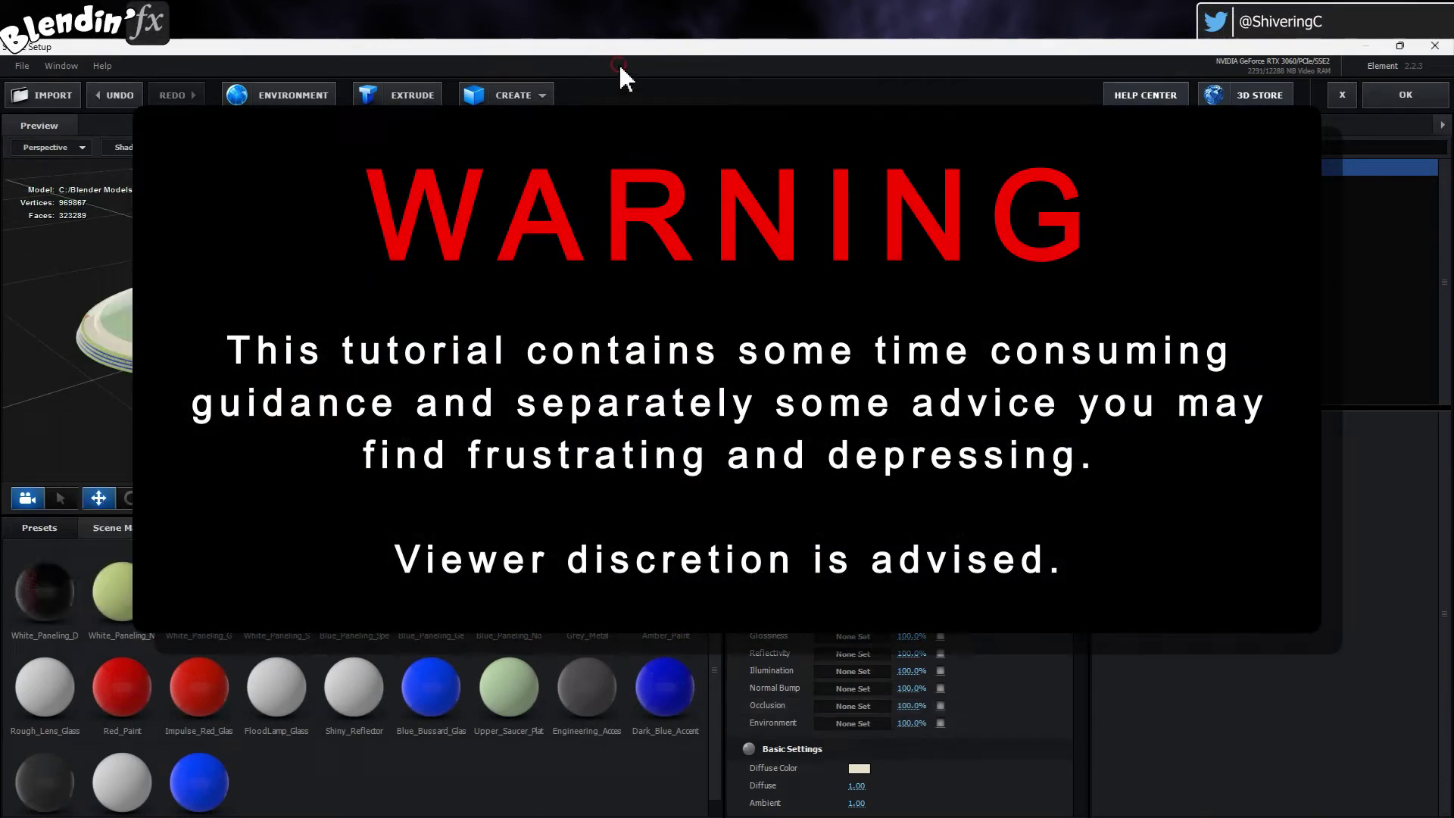
pyautogui.scroll(5, 68, 341)
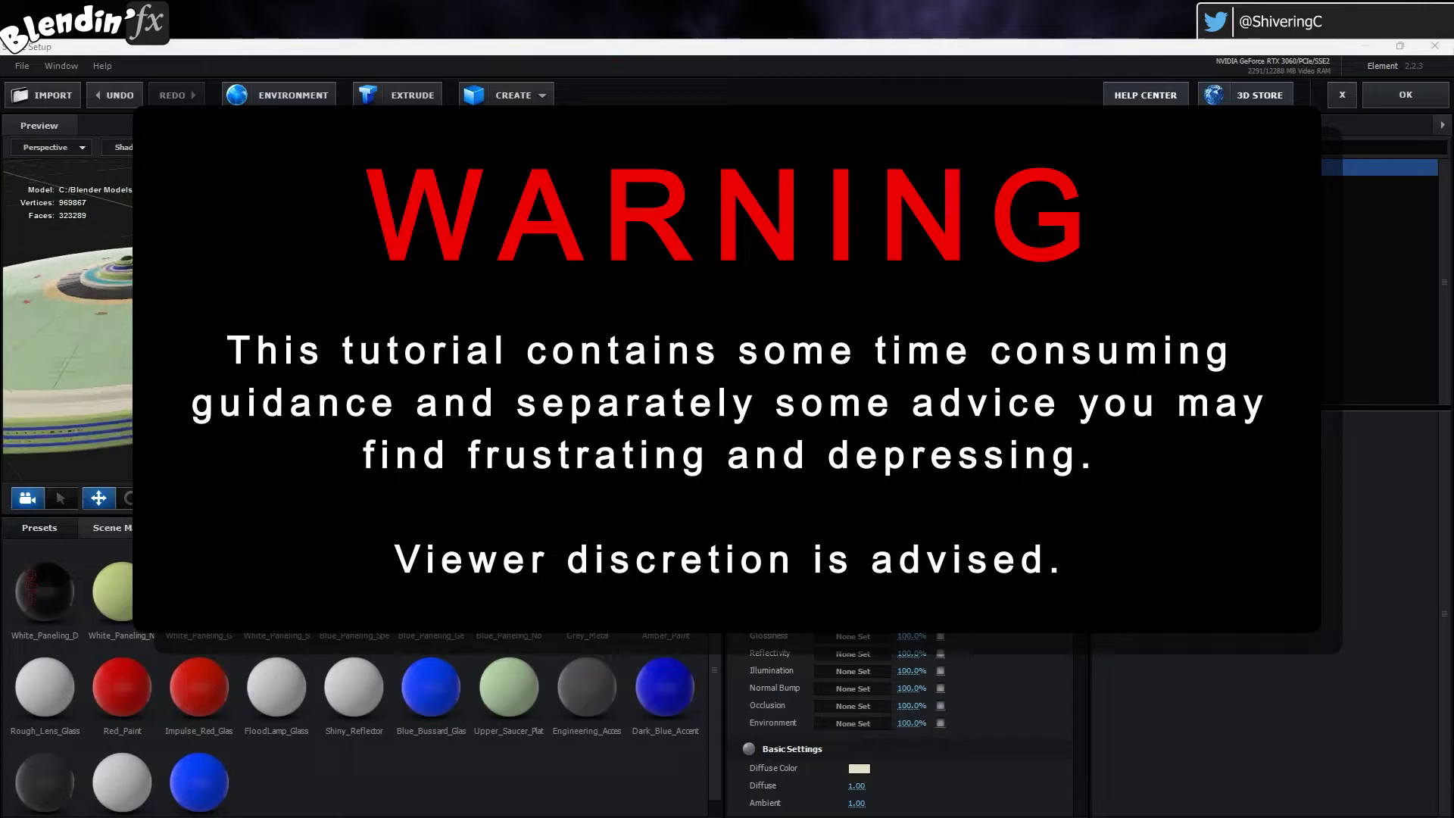
pyautogui.scroll(-5, 902, 720)
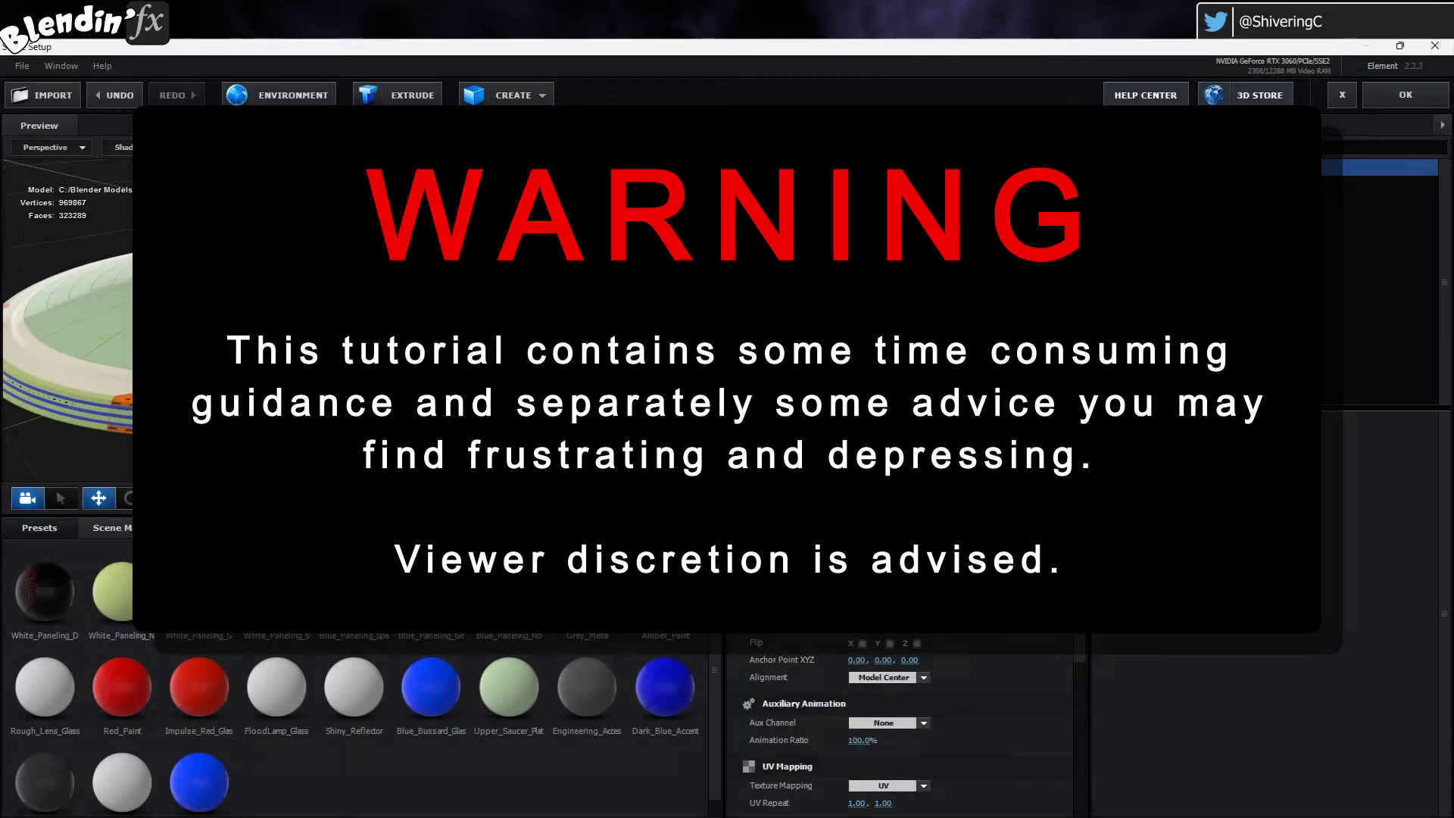
pyautogui.scroll(5, 901, 719)
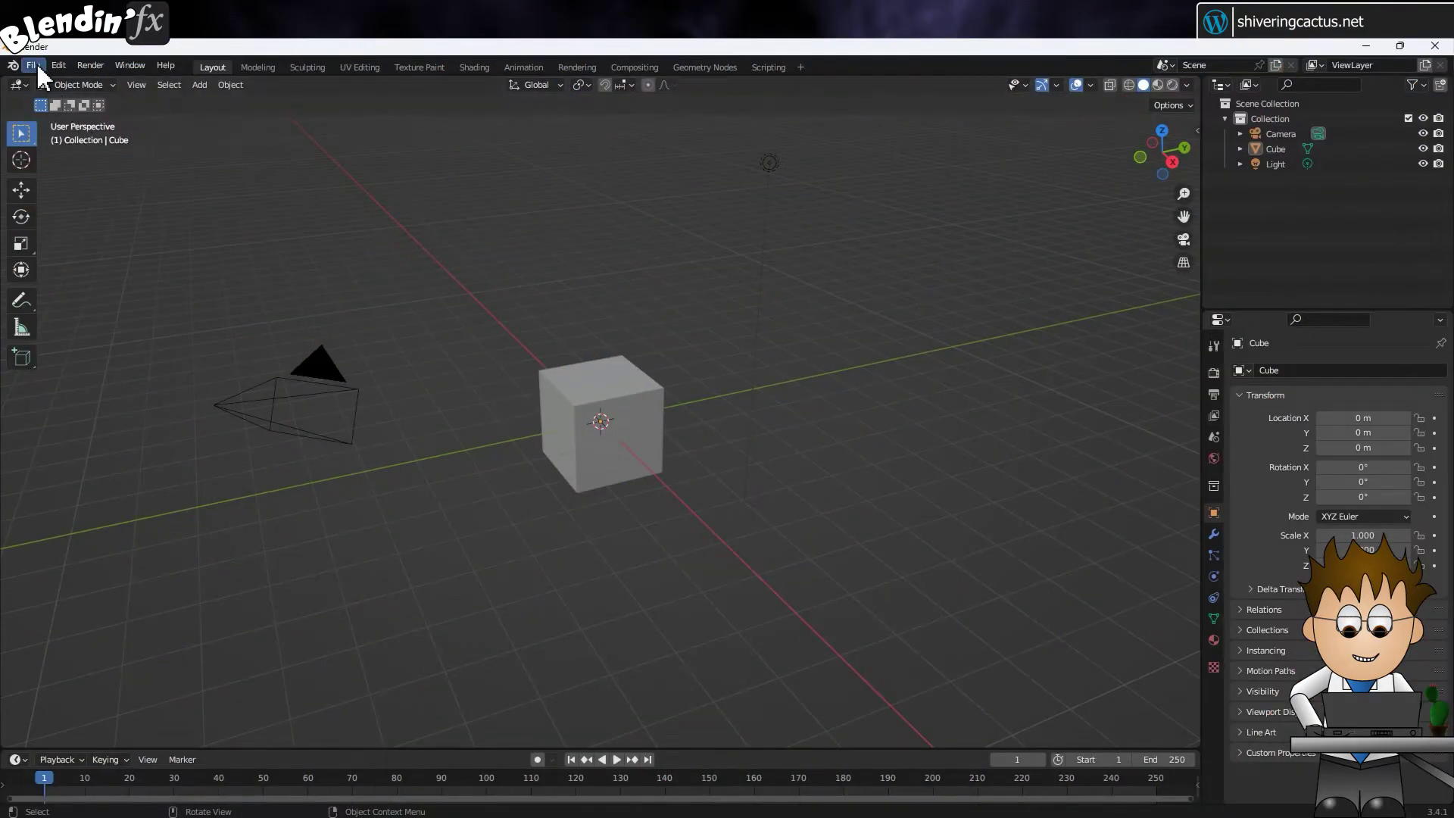
# Discard the untitled scene and open Enterprise__B_BlendSwap.blend
pyautogui.click(36, 62)
pyautogui.click(41, 77)
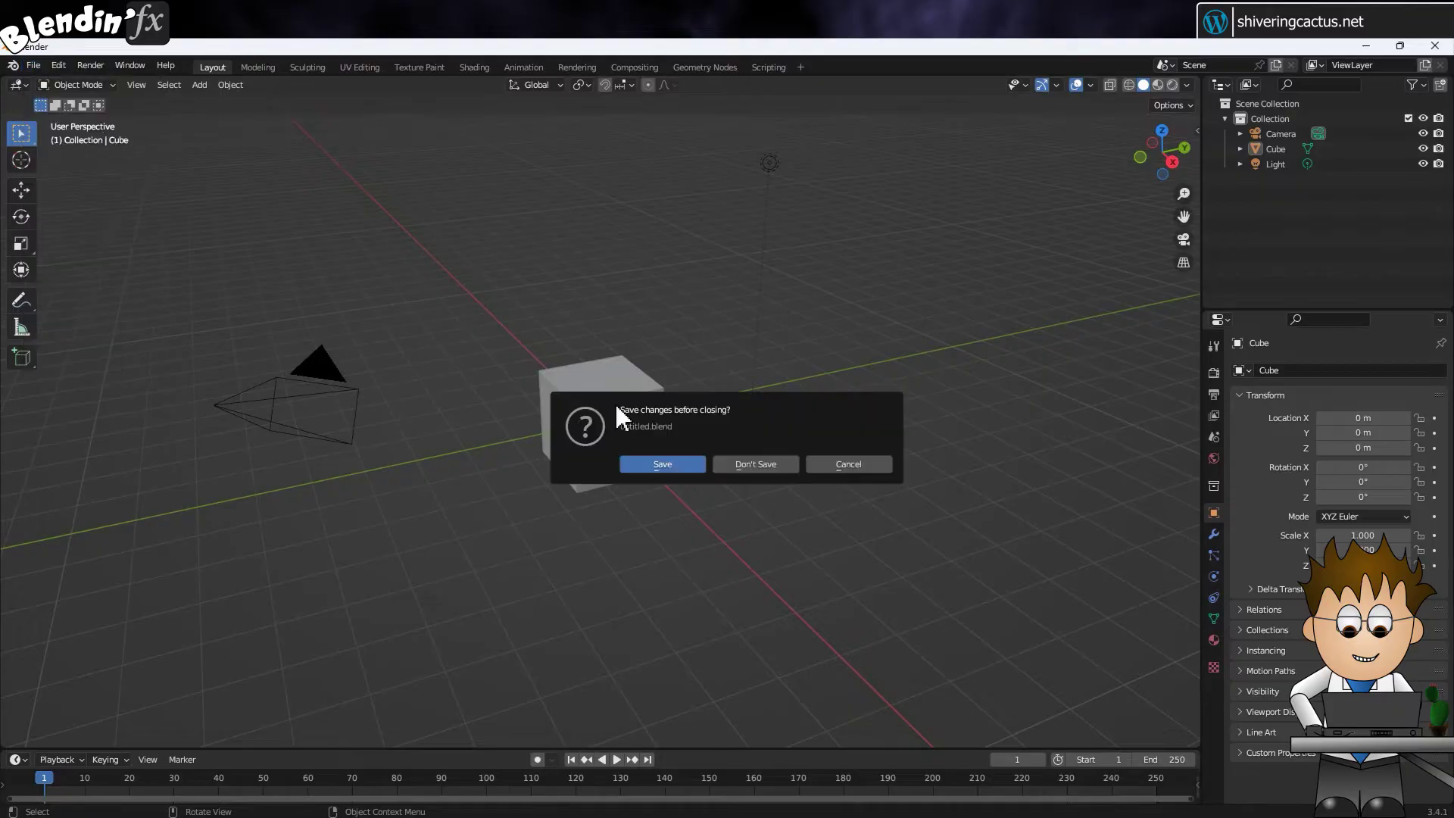
pyautogui.click(730, 463)
pyautogui.click(621, 275)
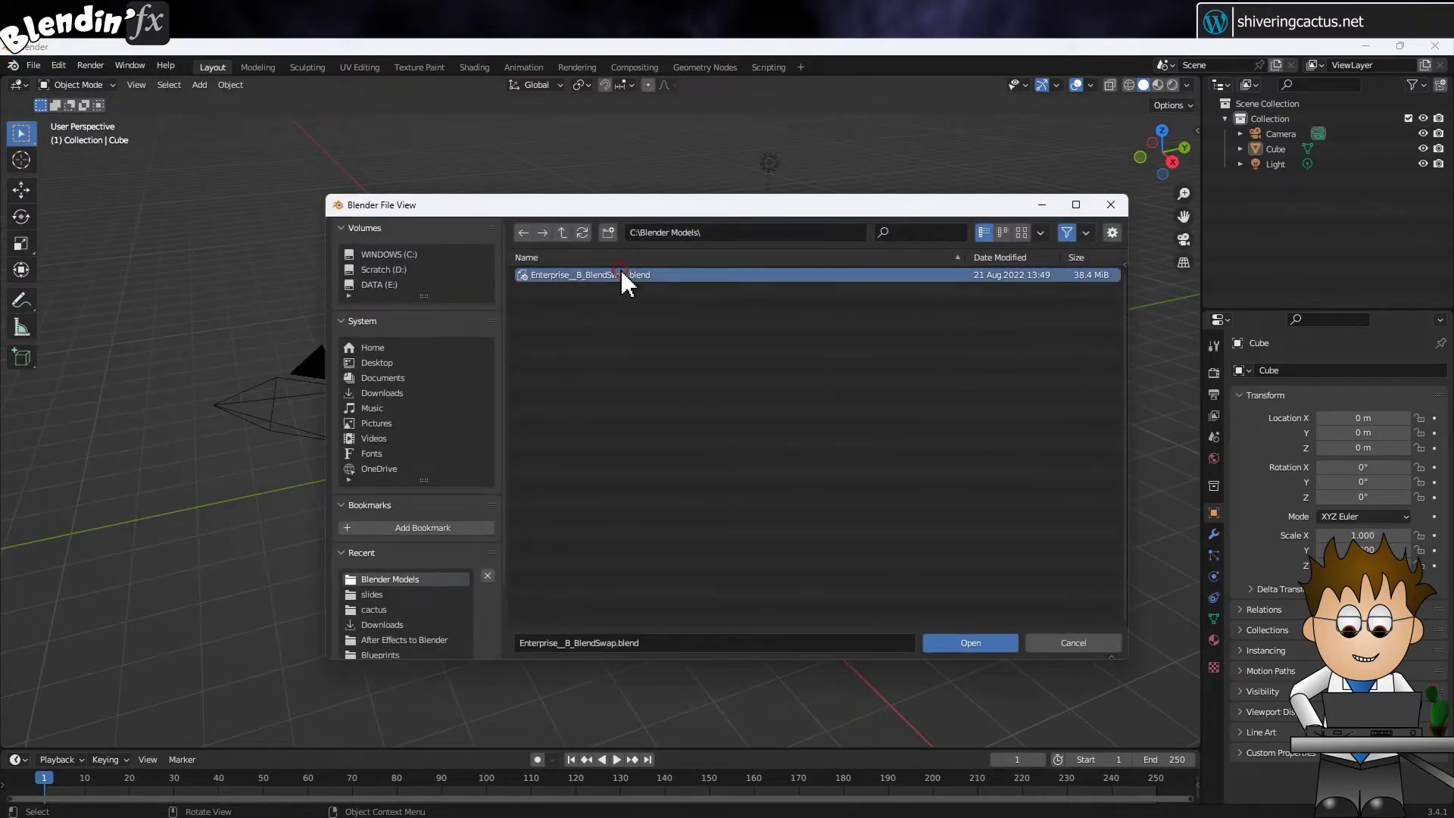
pyautogui.click(970, 642)
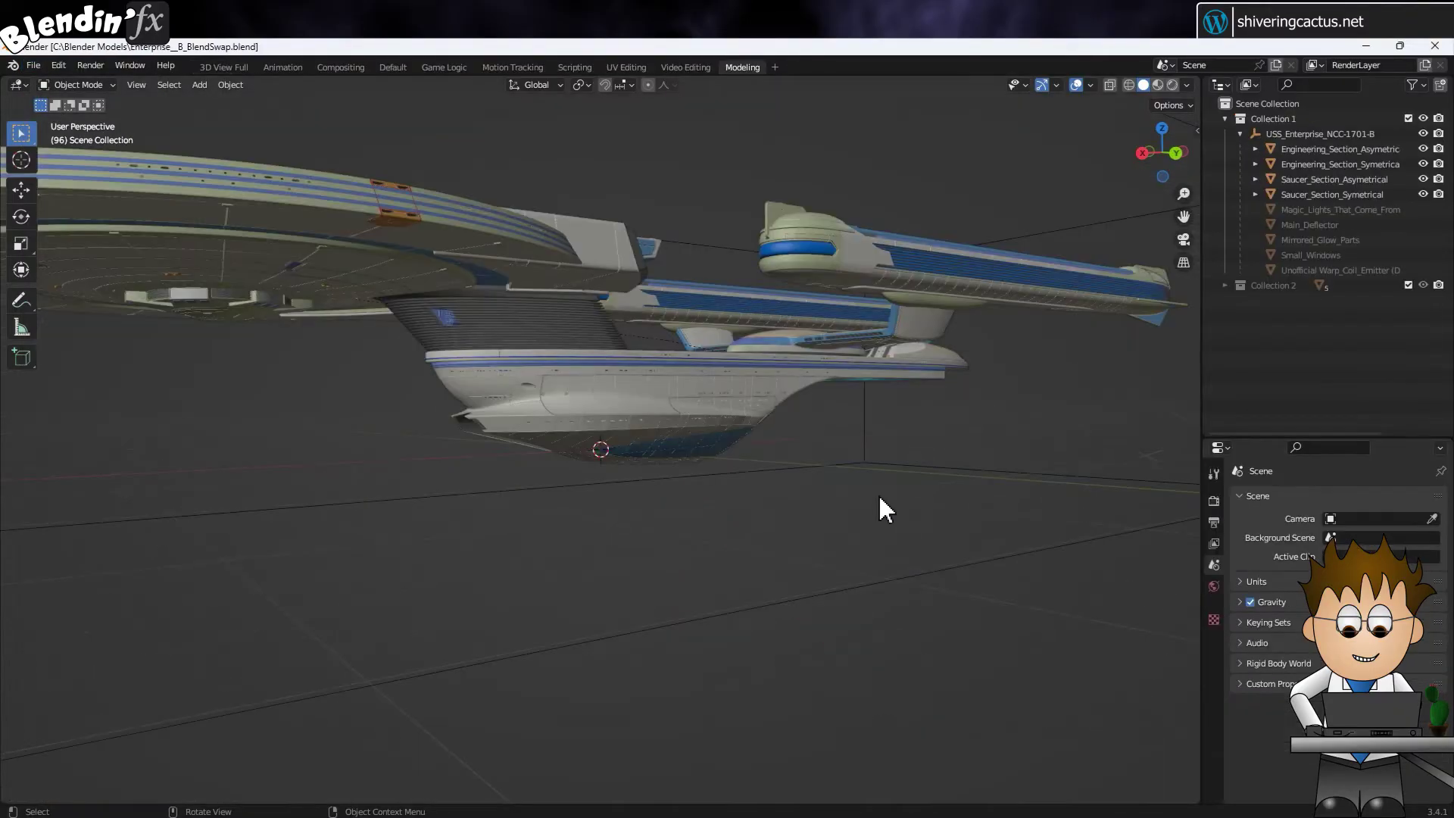
pyautogui.moveTo(515, 301); pyautogui.dragTo(483, 366)
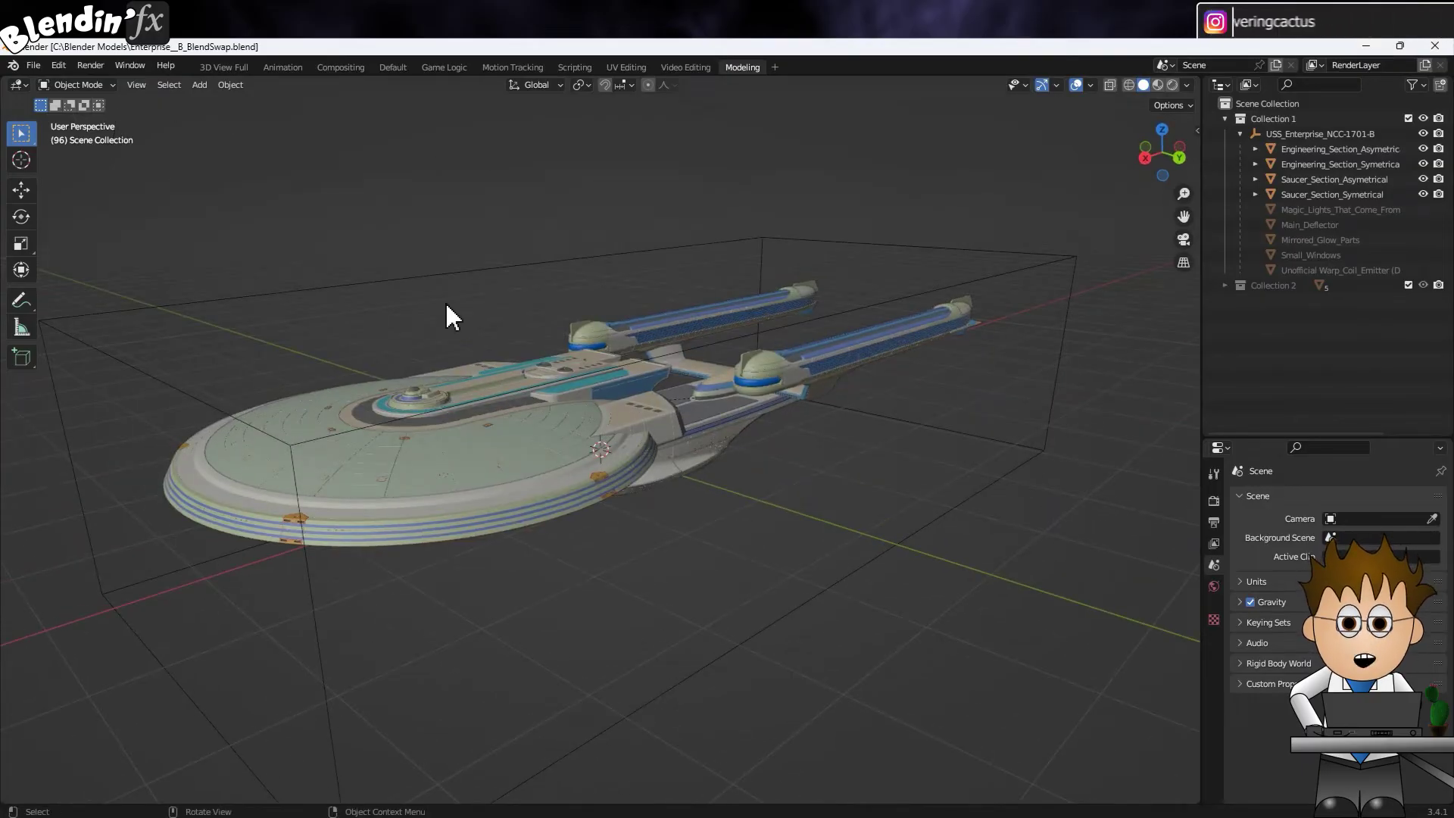
# Reopen Enterprise__B_BlendSwap.blend with Load UI unticked in the open settings
pyautogui.click(33, 65)
pyautogui.click(53, 96)
pyautogui.click(589, 273)
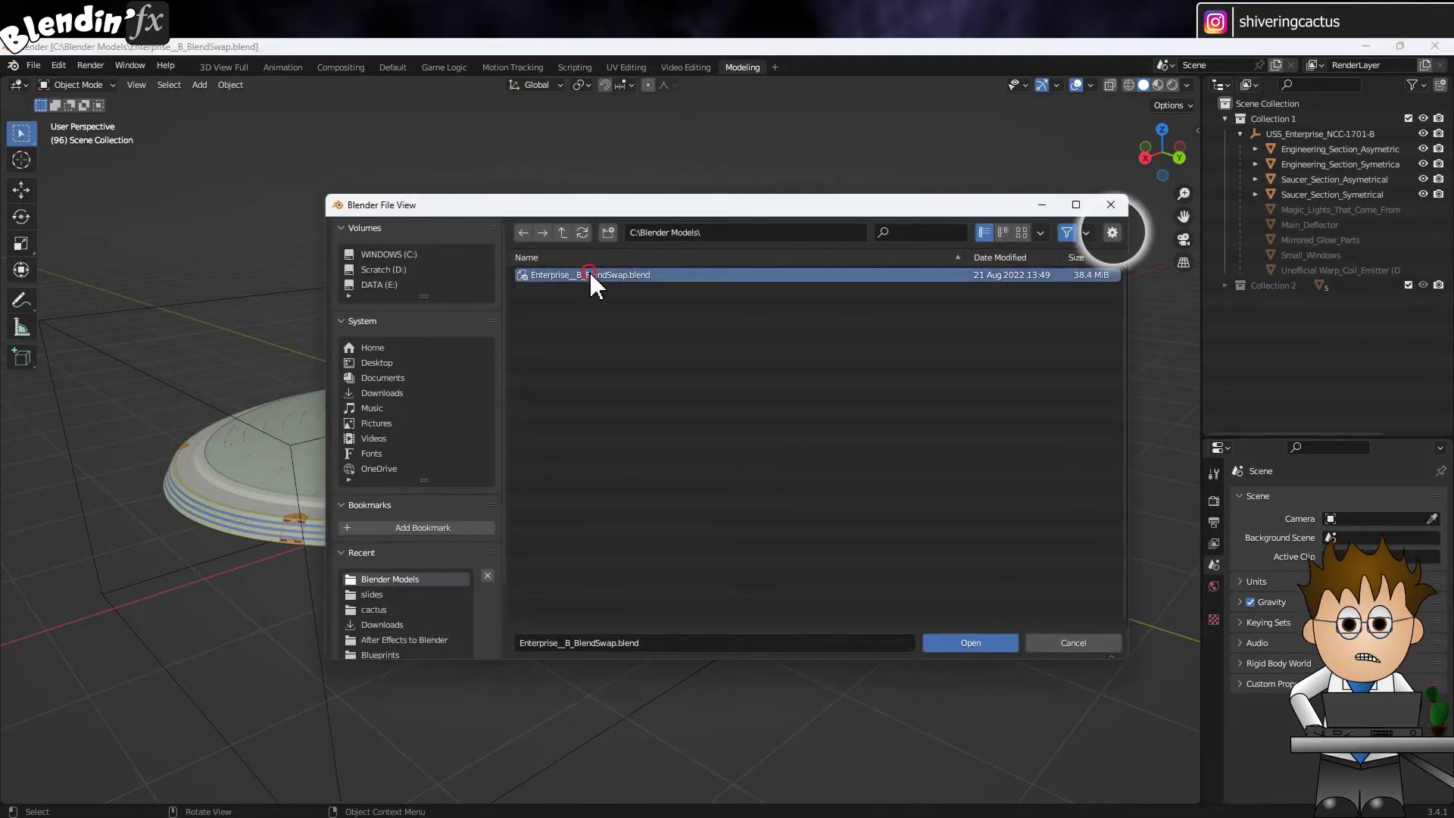
pyautogui.click(1111, 233)
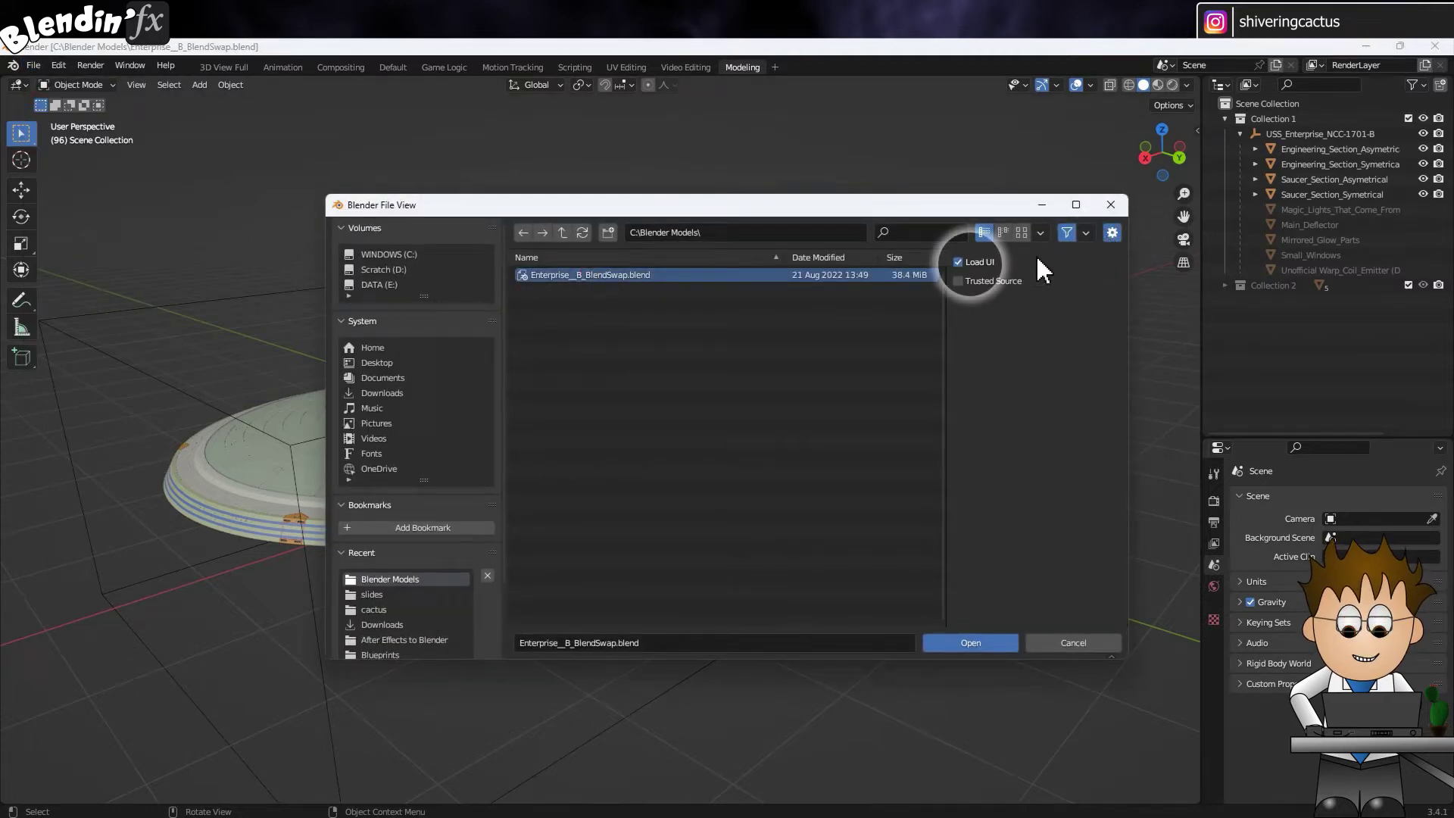
pyautogui.click(959, 263)
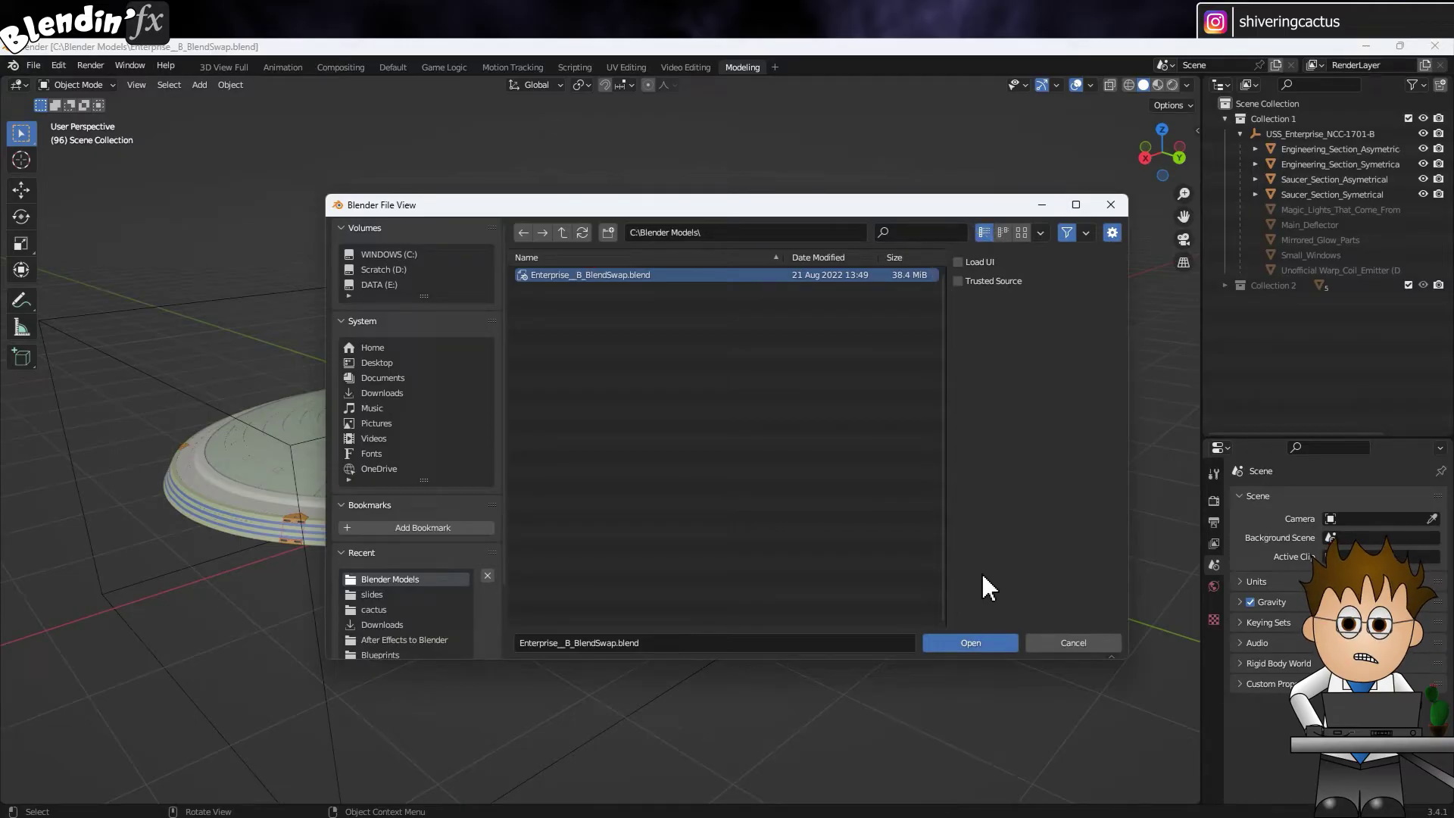
# Confirm opening the file without its layout and switch viewport shading to Material Preview
pyautogui.press('Return')
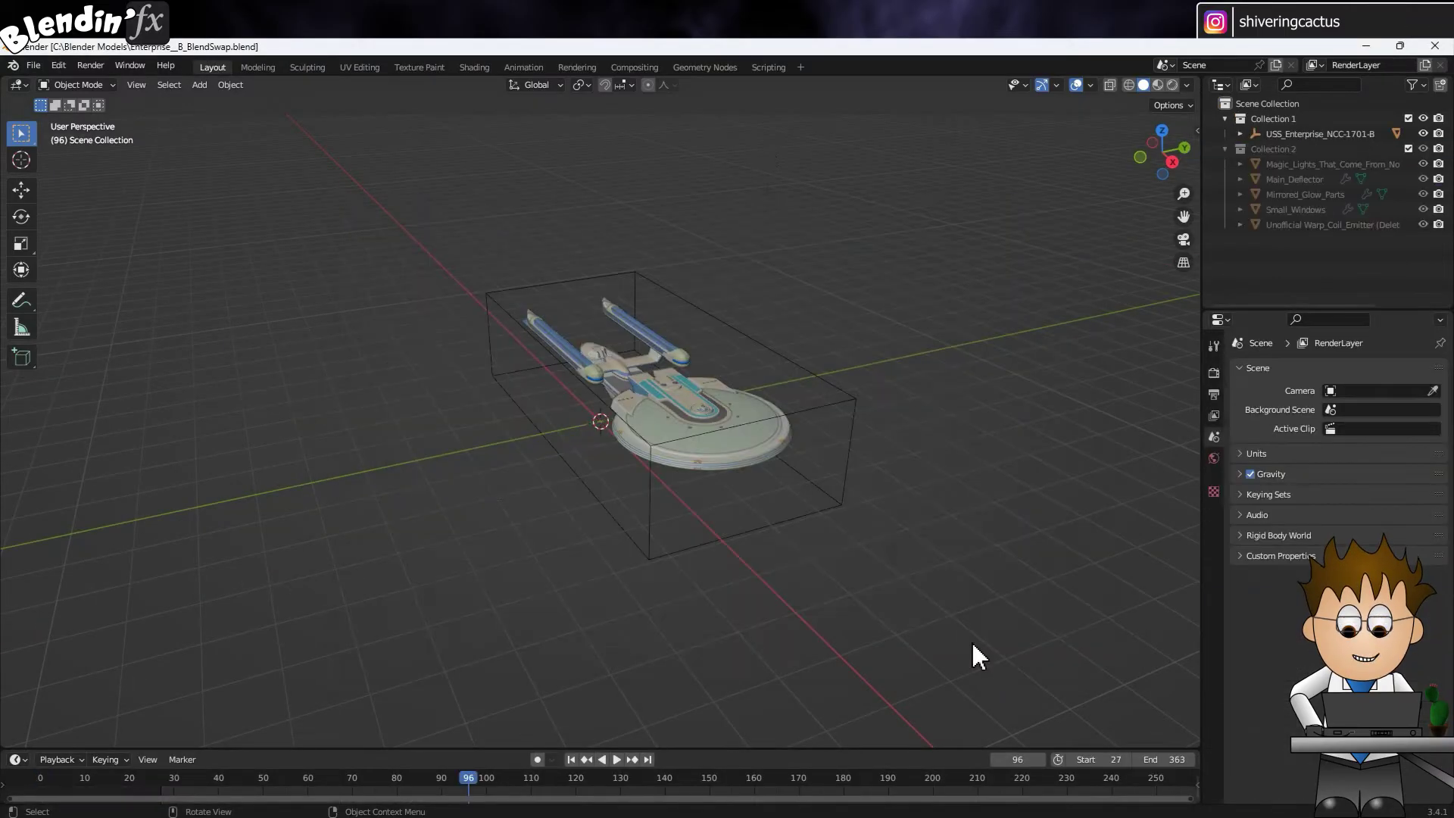
pyautogui.scroll(5, 875, 425)
pyautogui.moveTo(879, 424); pyautogui.dragTo(912, 553)
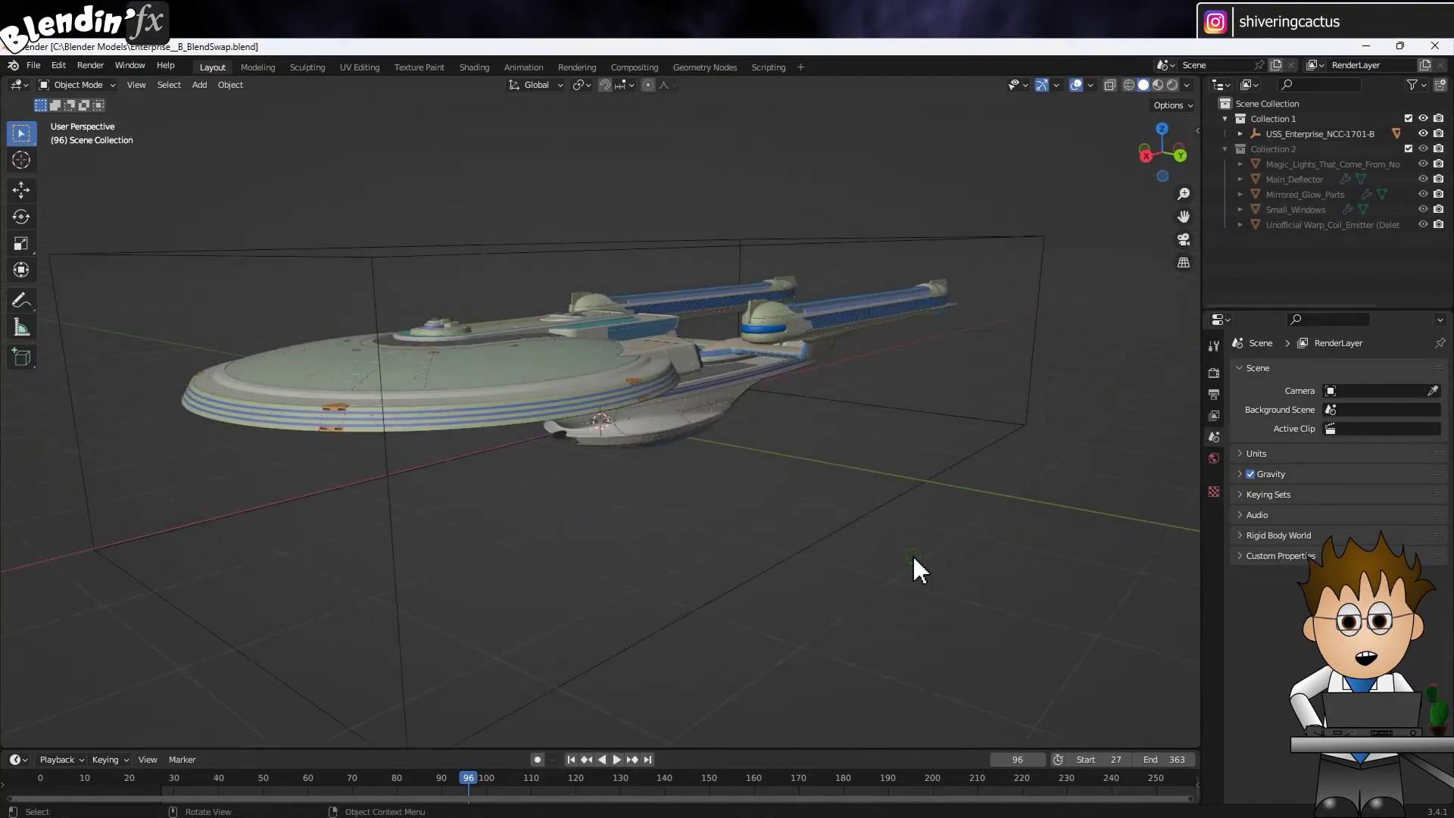
pyautogui.click(1157, 86)
# Select the whole Enterprise model and bring up the File menu for exporting
pyautogui.scroll(3, 720, 471)
pyautogui.moveTo(721, 471); pyautogui.dragTo(726, 489)
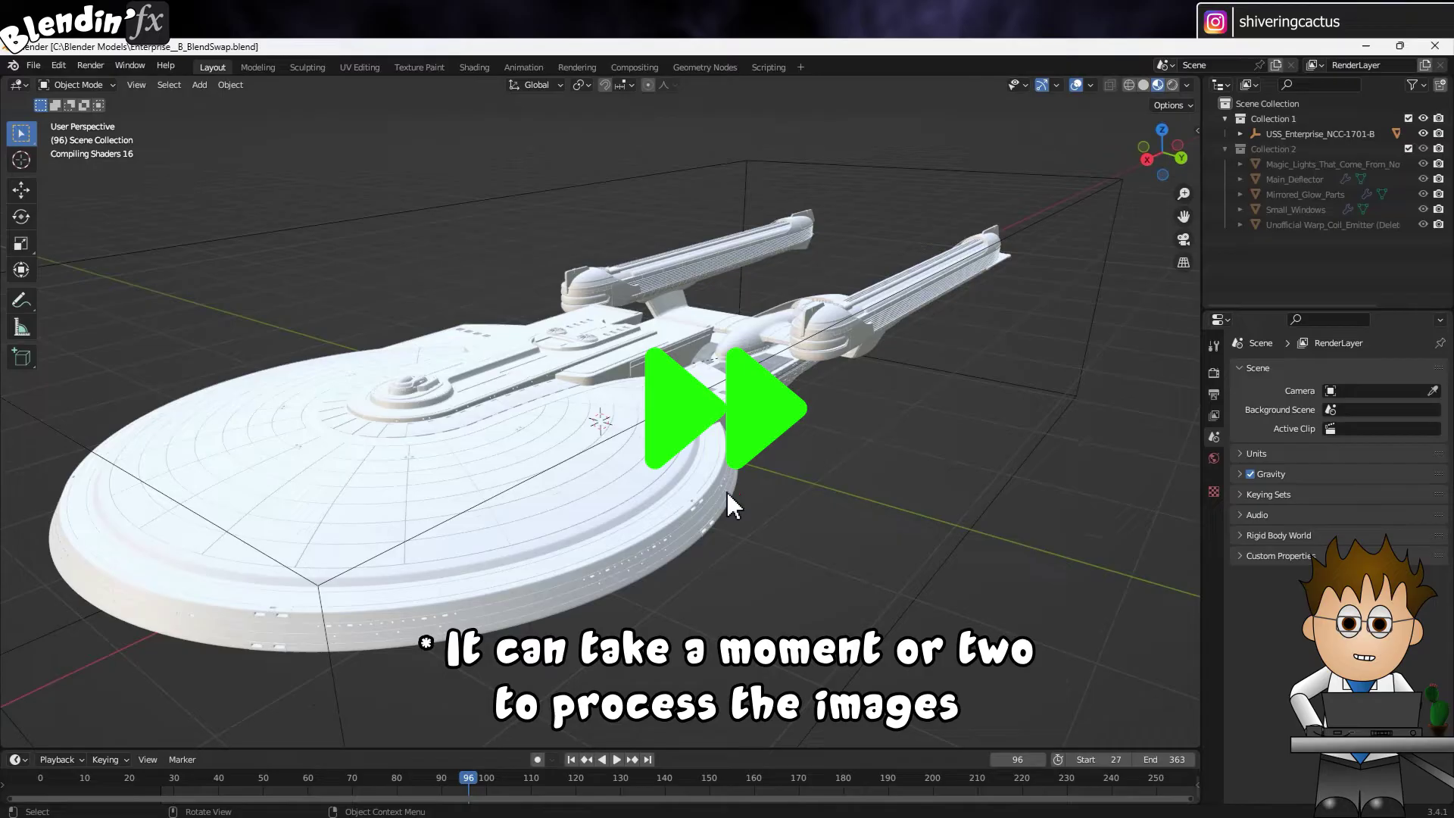
pyautogui.click(726, 490)
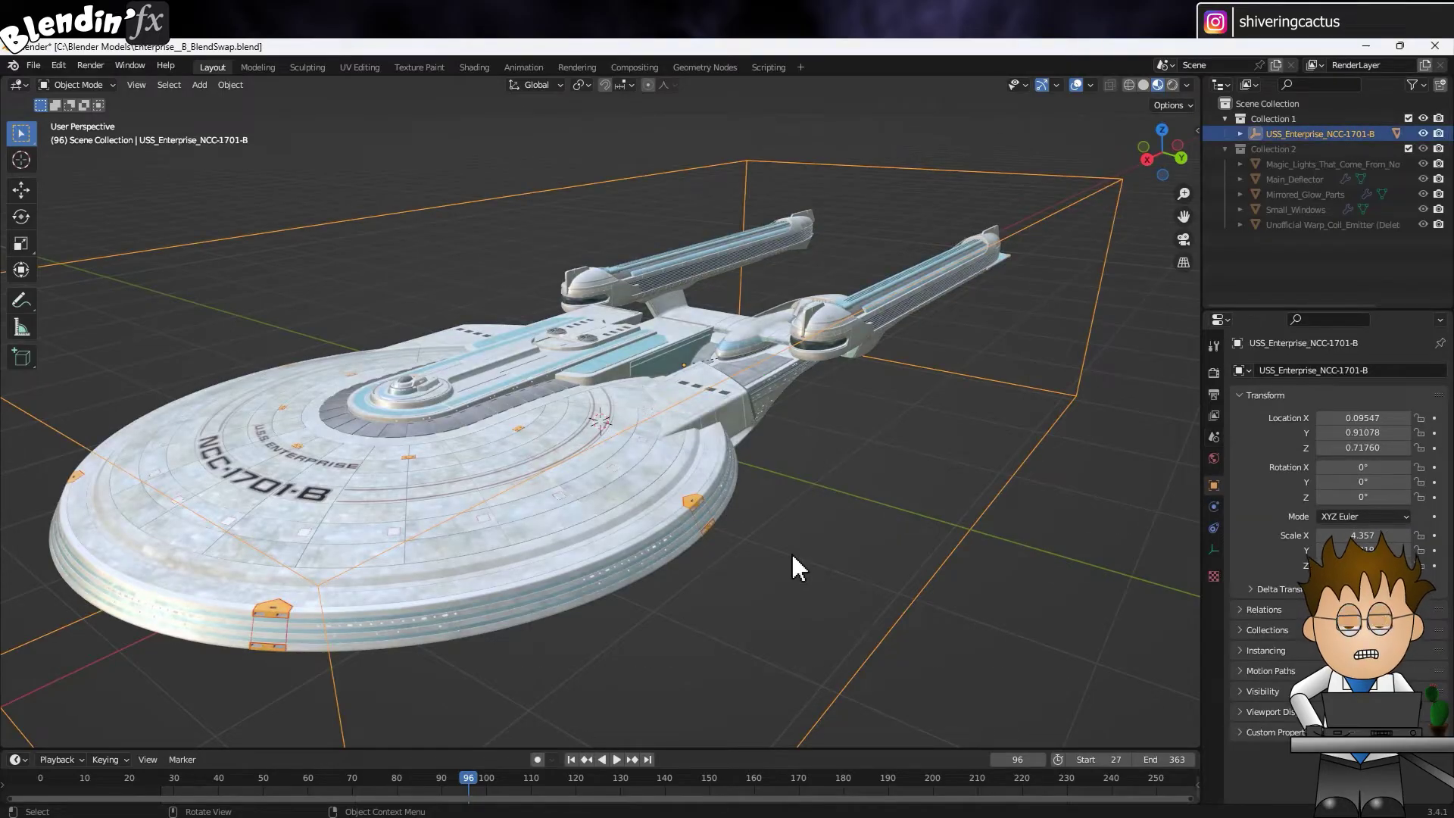
pyautogui.click(35, 66)
# Import Enterprise__B_BlendSwap.obj with its materials and tick Normalize Size
pyautogui.moveTo(93, 285)
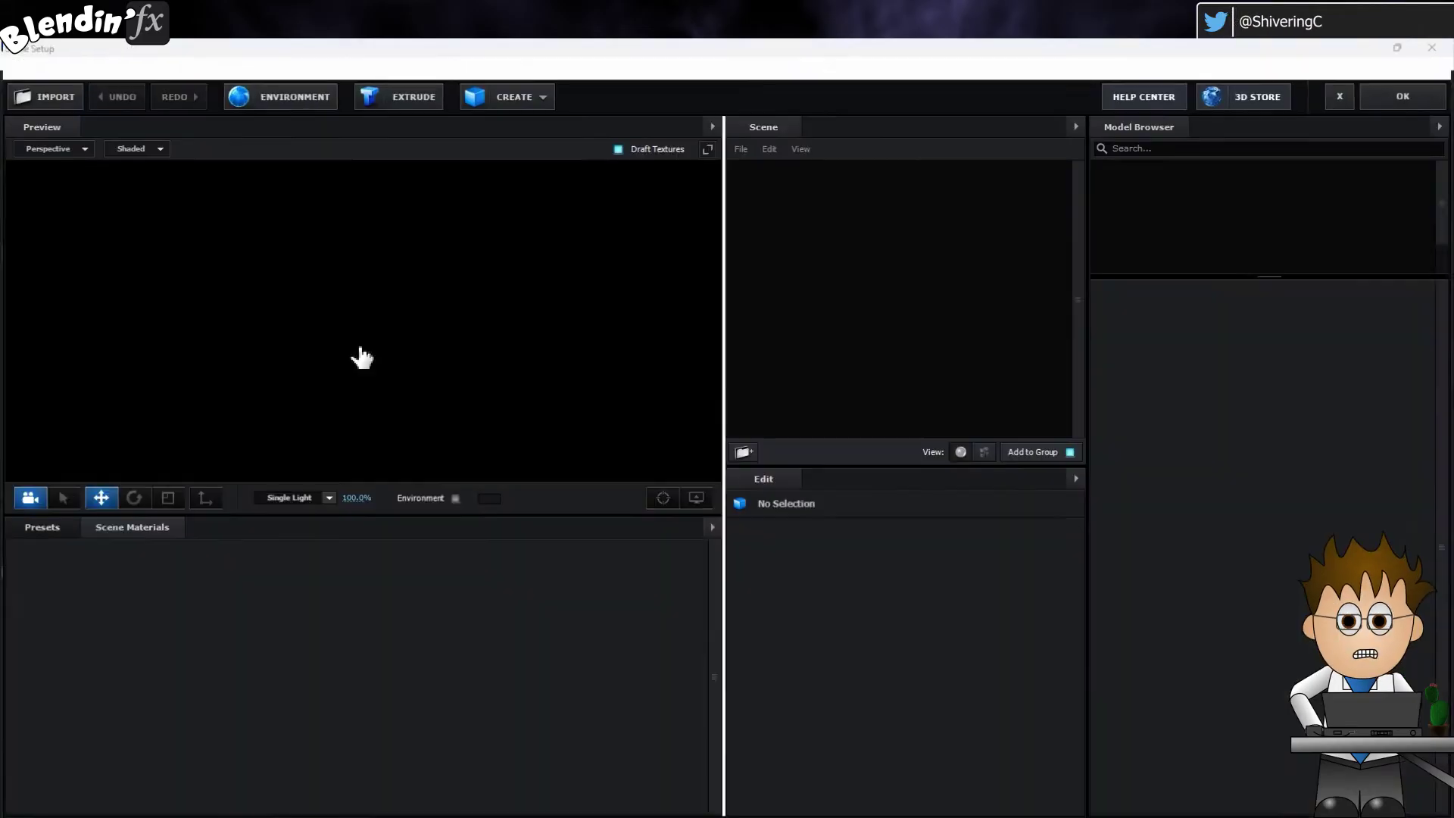
pyautogui.click(34, 97)
pyautogui.click(252, 194)
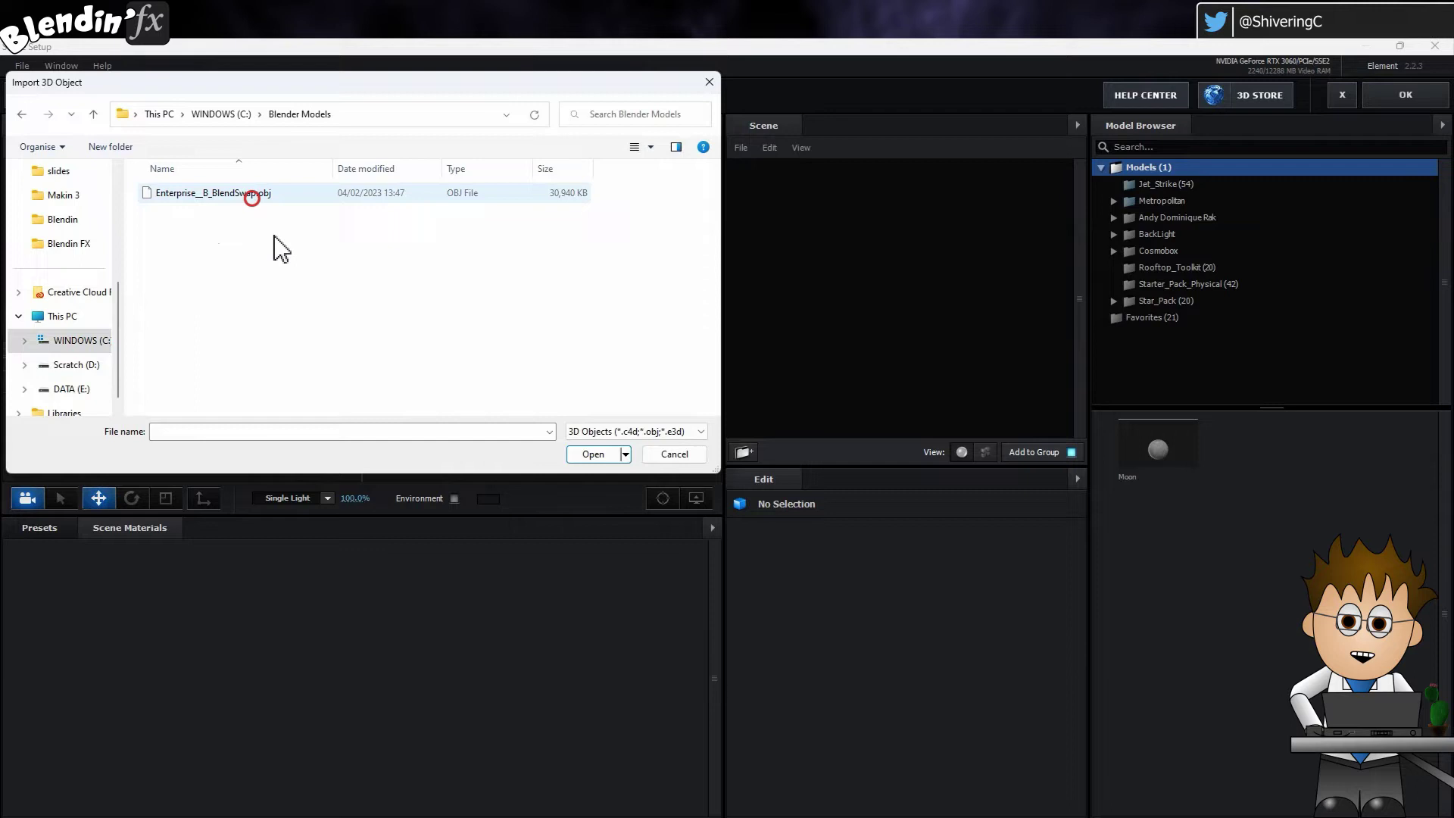
pyautogui.click(593, 454)
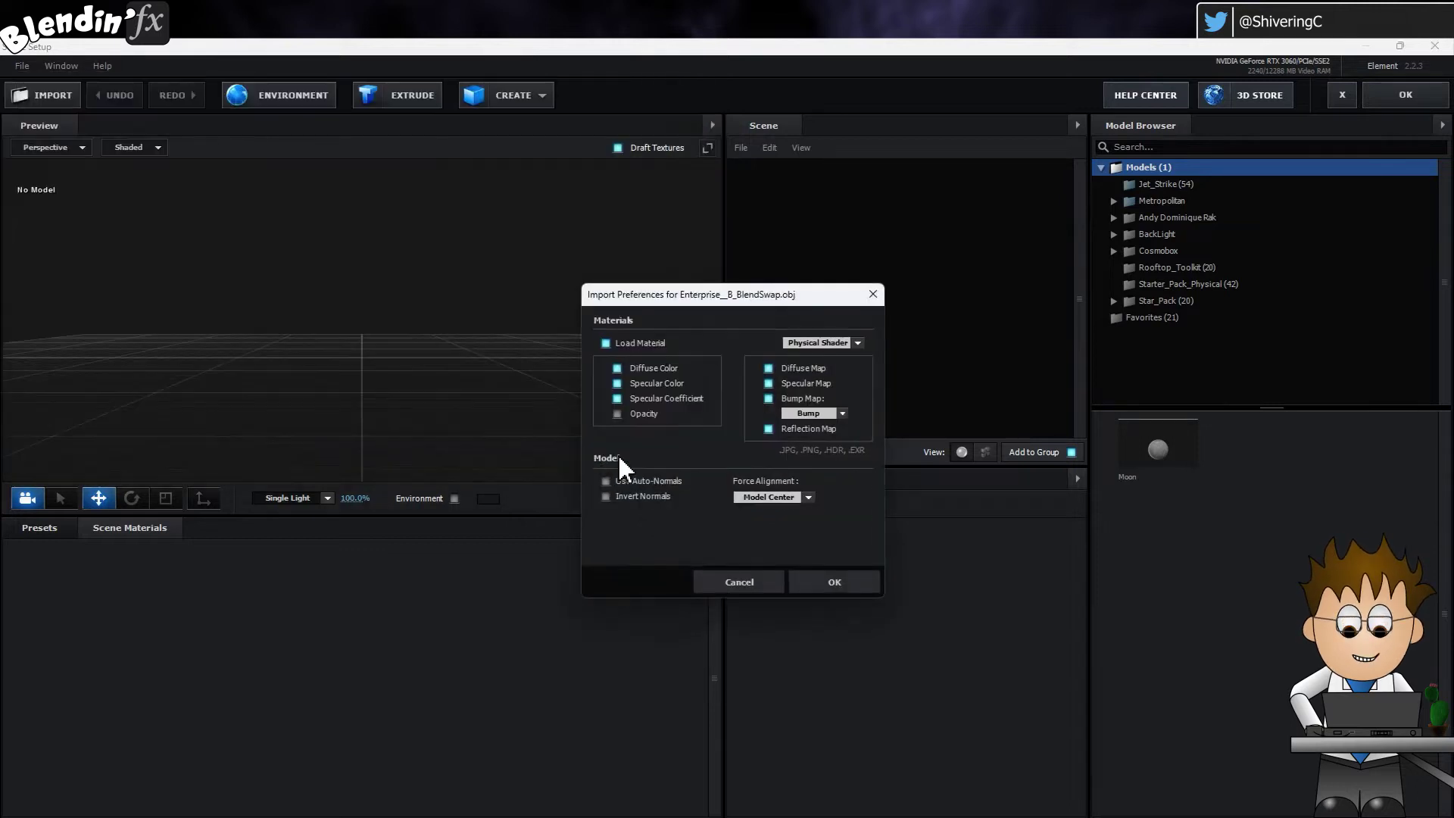
pyautogui.click(836, 582)
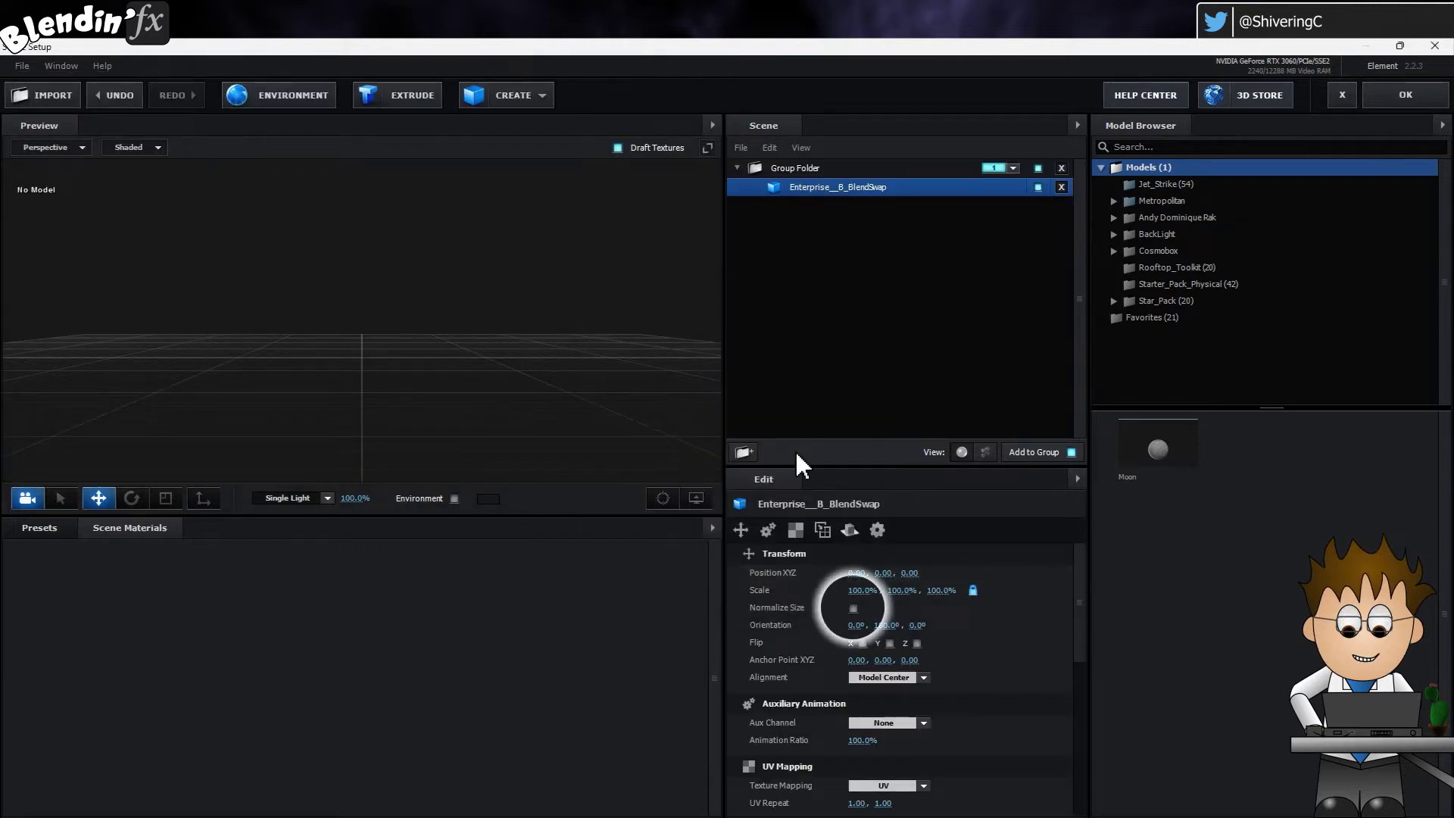
pyautogui.click(854, 609)
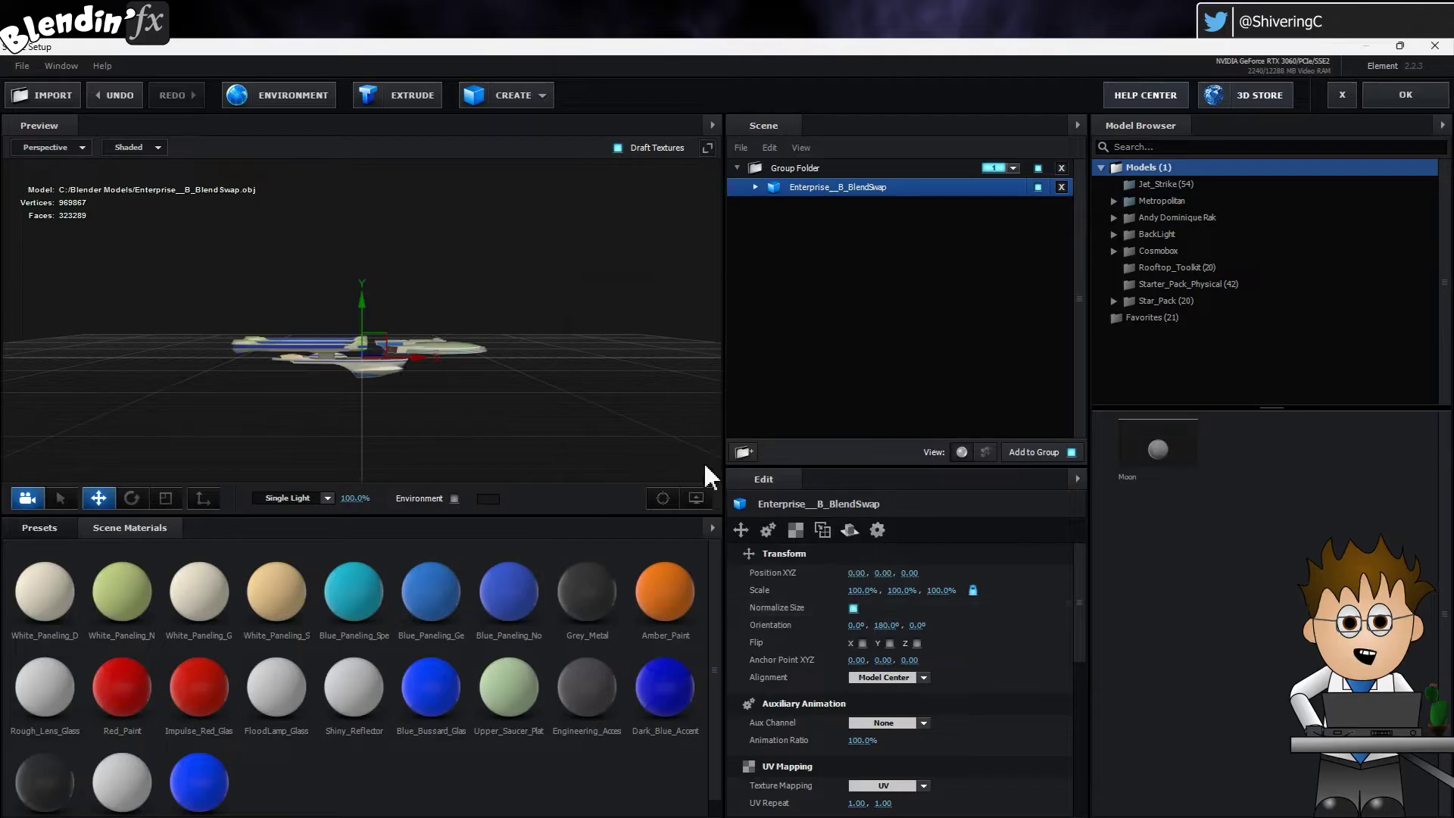
pyautogui.moveTo(535, 342); pyautogui.dragTo(438, 346)
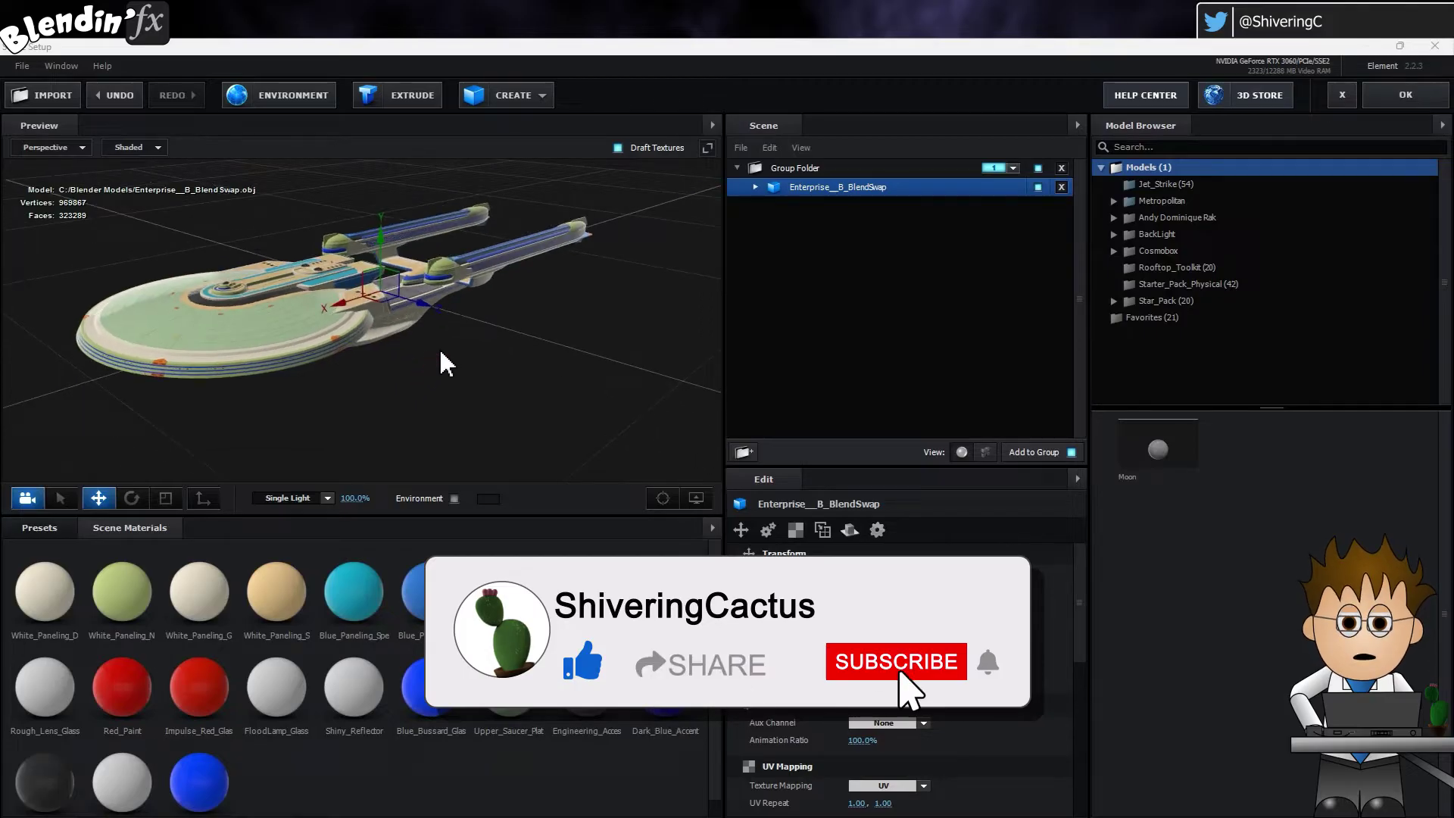
pyautogui.click(454, 357)
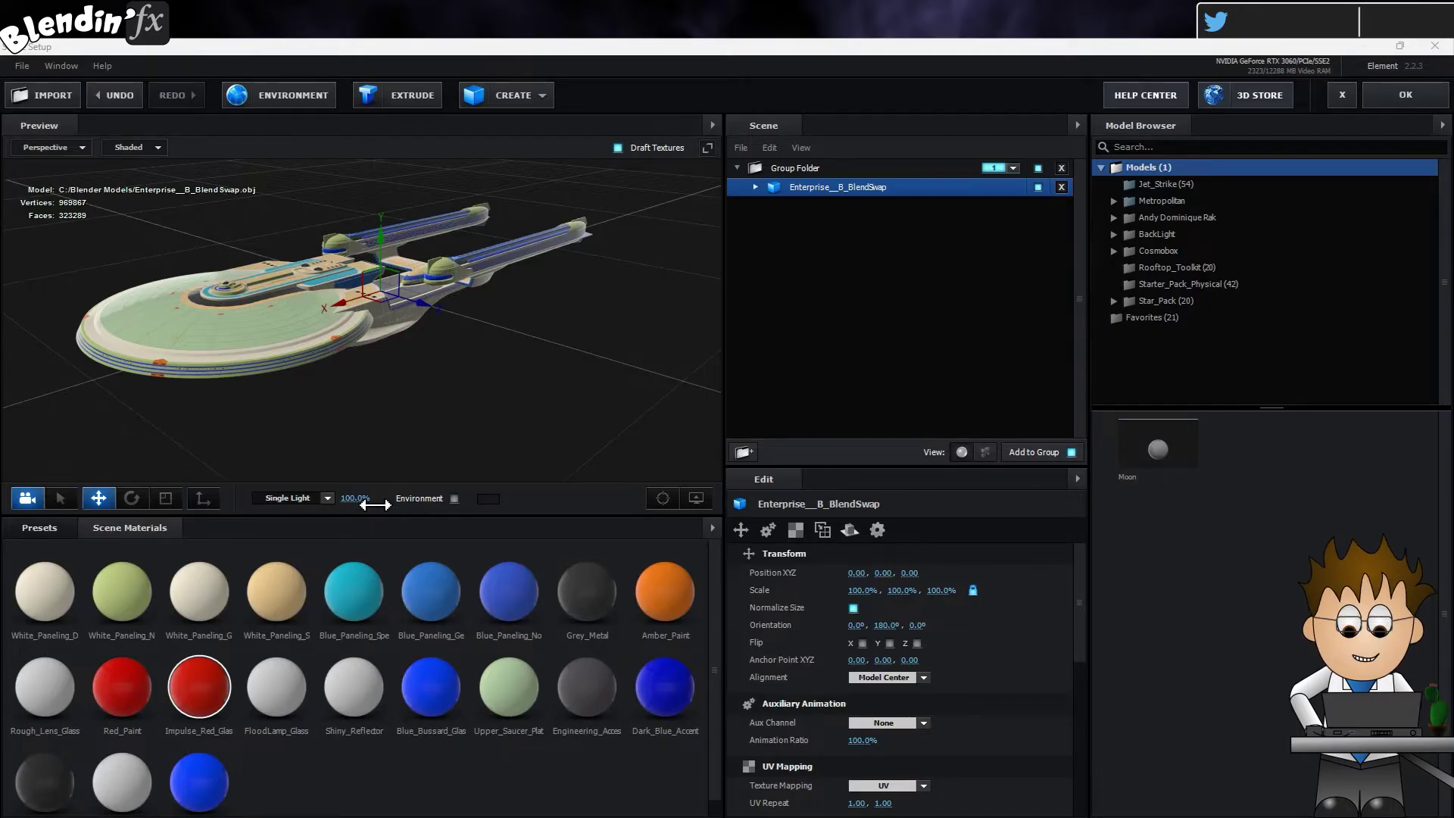
pyautogui.hotkey('alt', 'Tab')
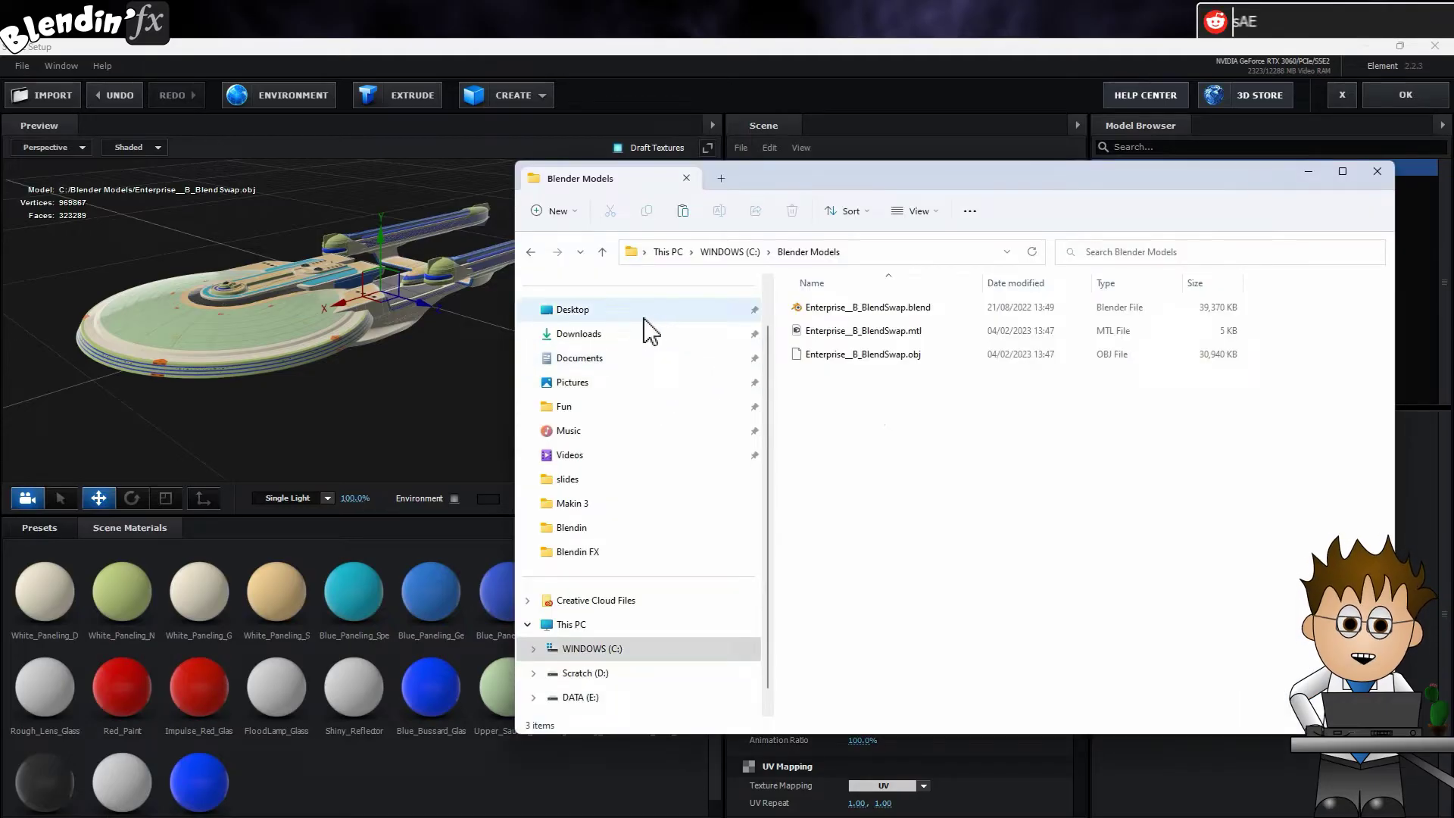
pyautogui.doubleClick(840, 331)
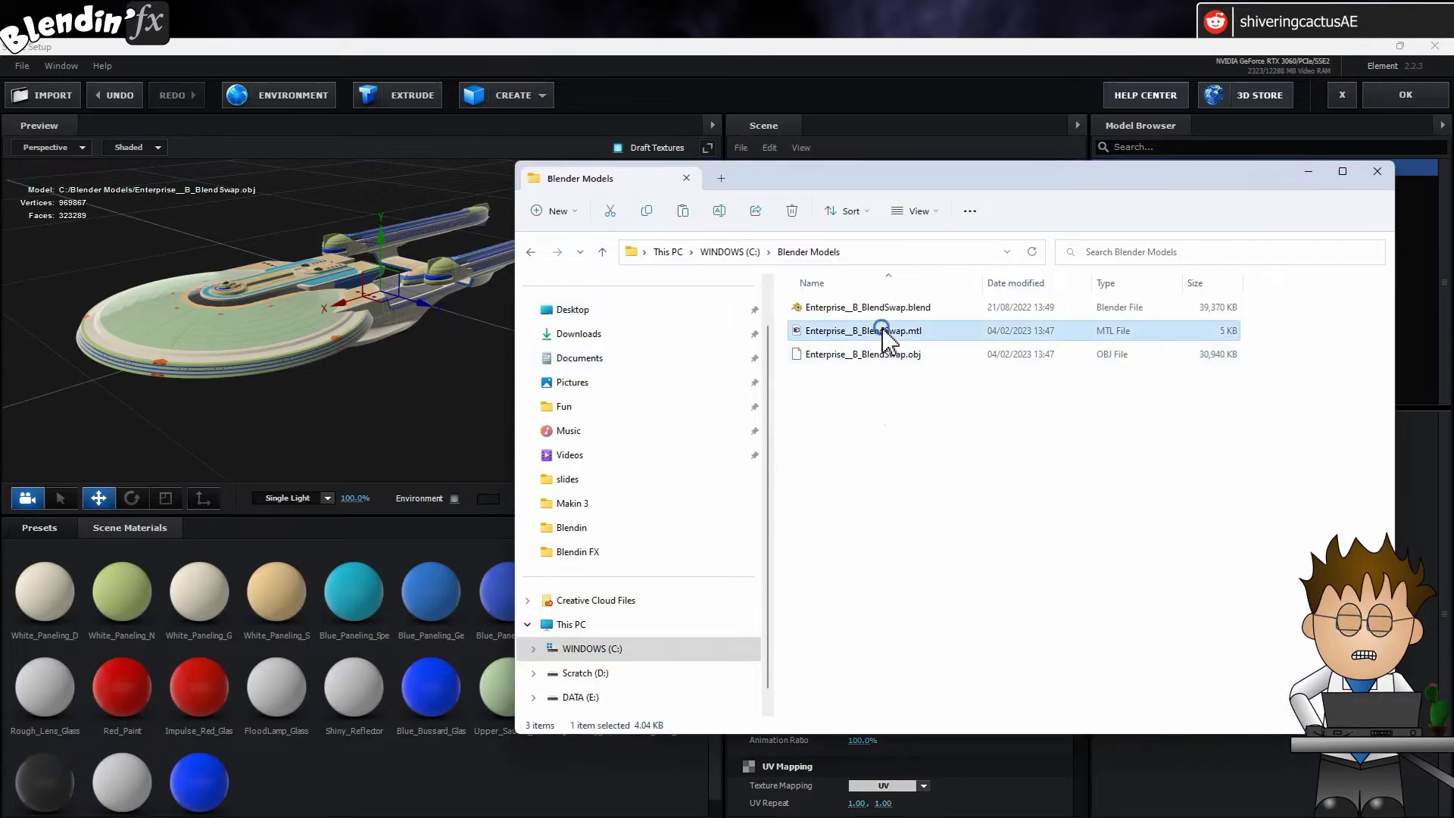
pyautogui.scroll(-1, 552, 250)
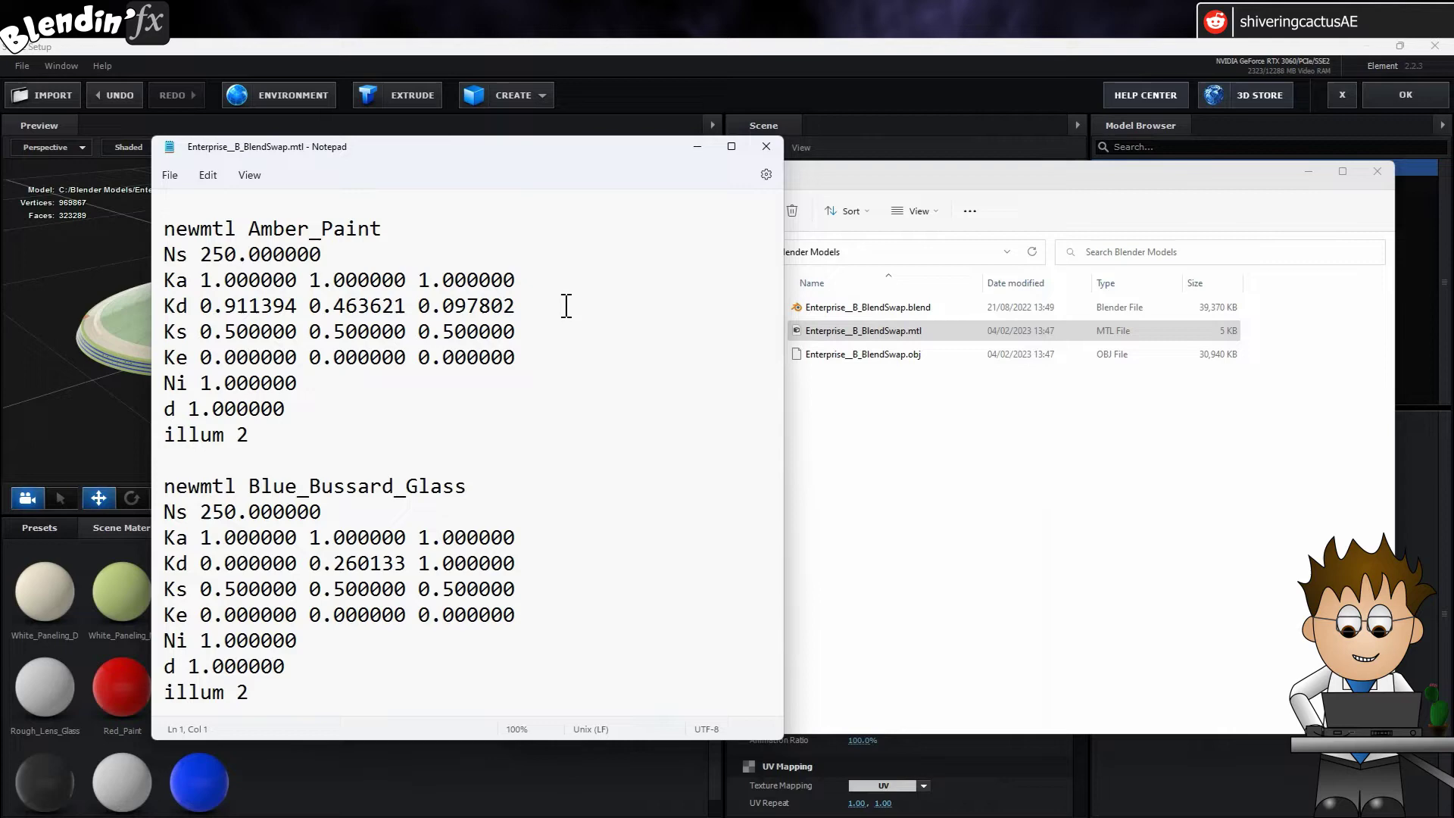
pyautogui.scroll(-5, 567, 306)
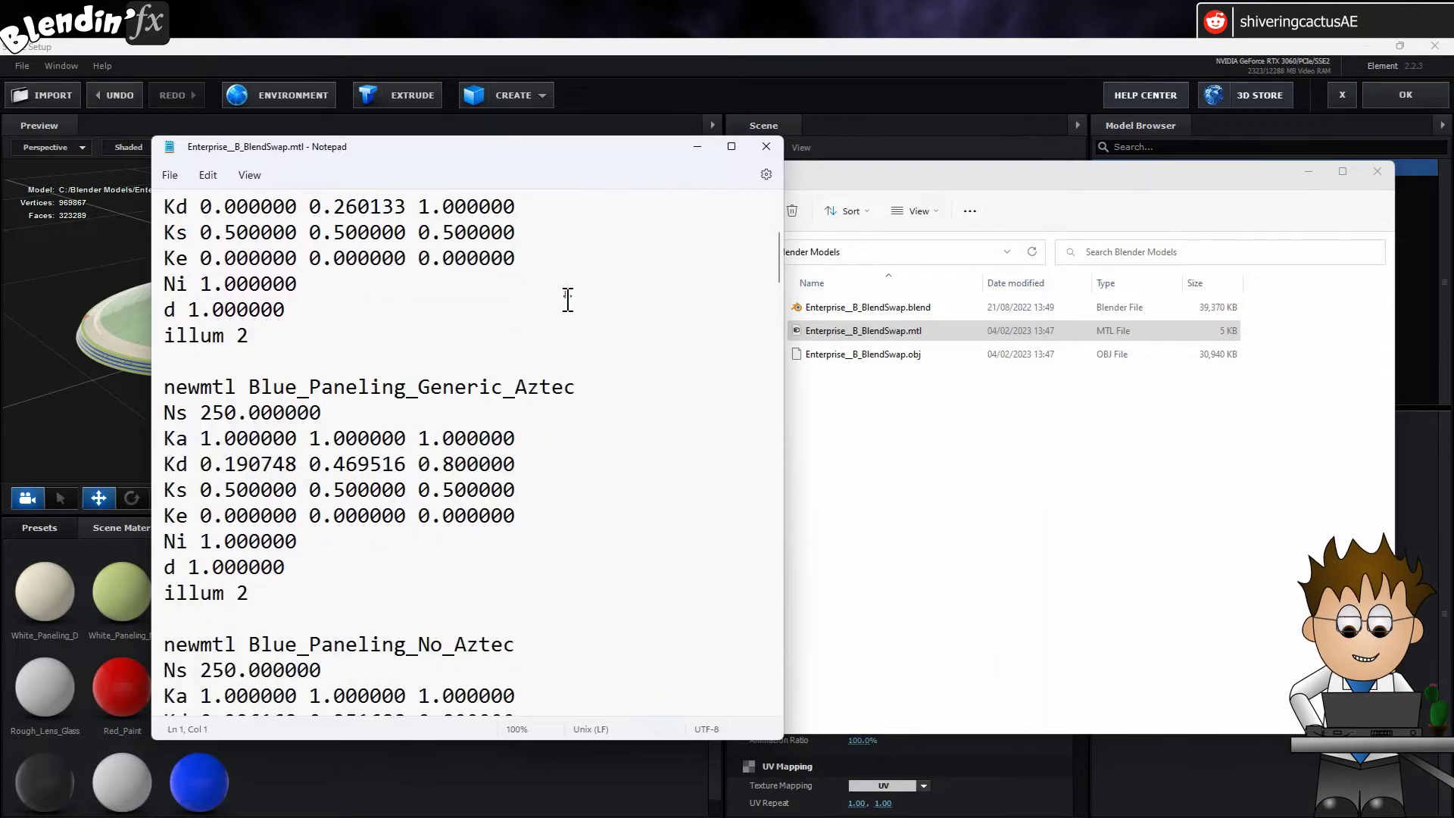
pyautogui.scroll(-7, 567, 299)
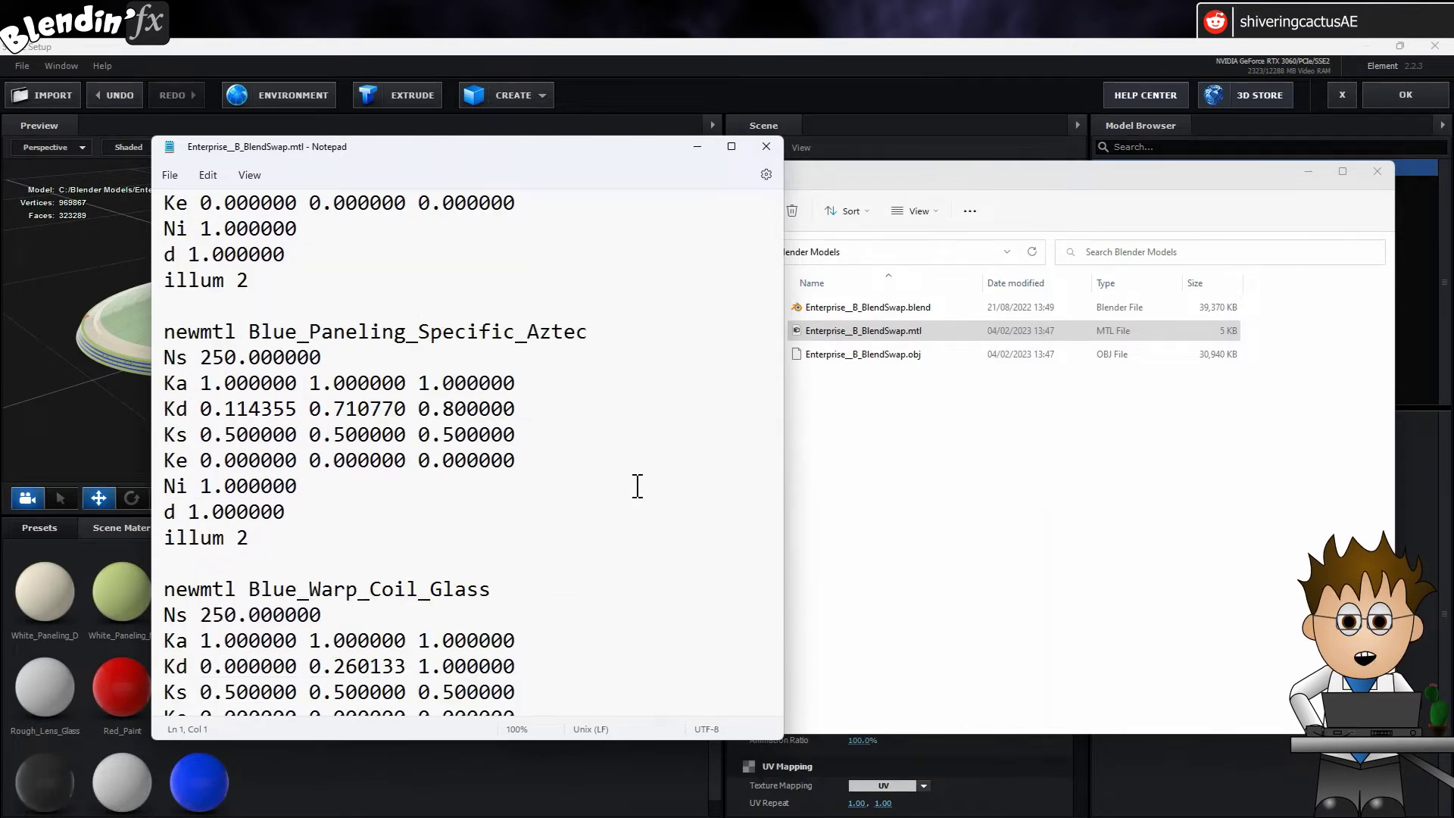
pyautogui.scroll(-4, 619, 331)
pyautogui.scroll(13, 621, 331)
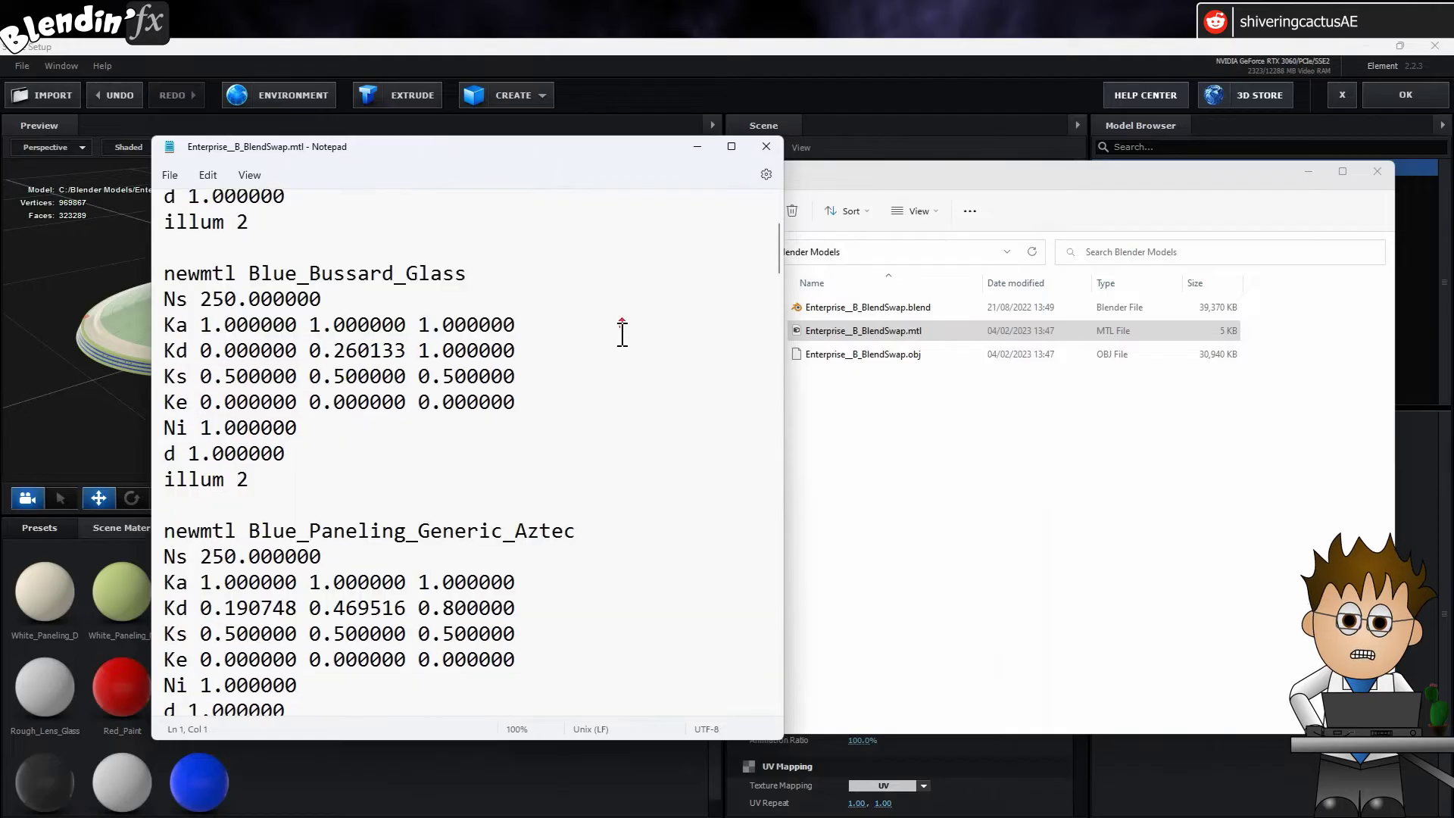
pyautogui.scroll(4, 622, 333)
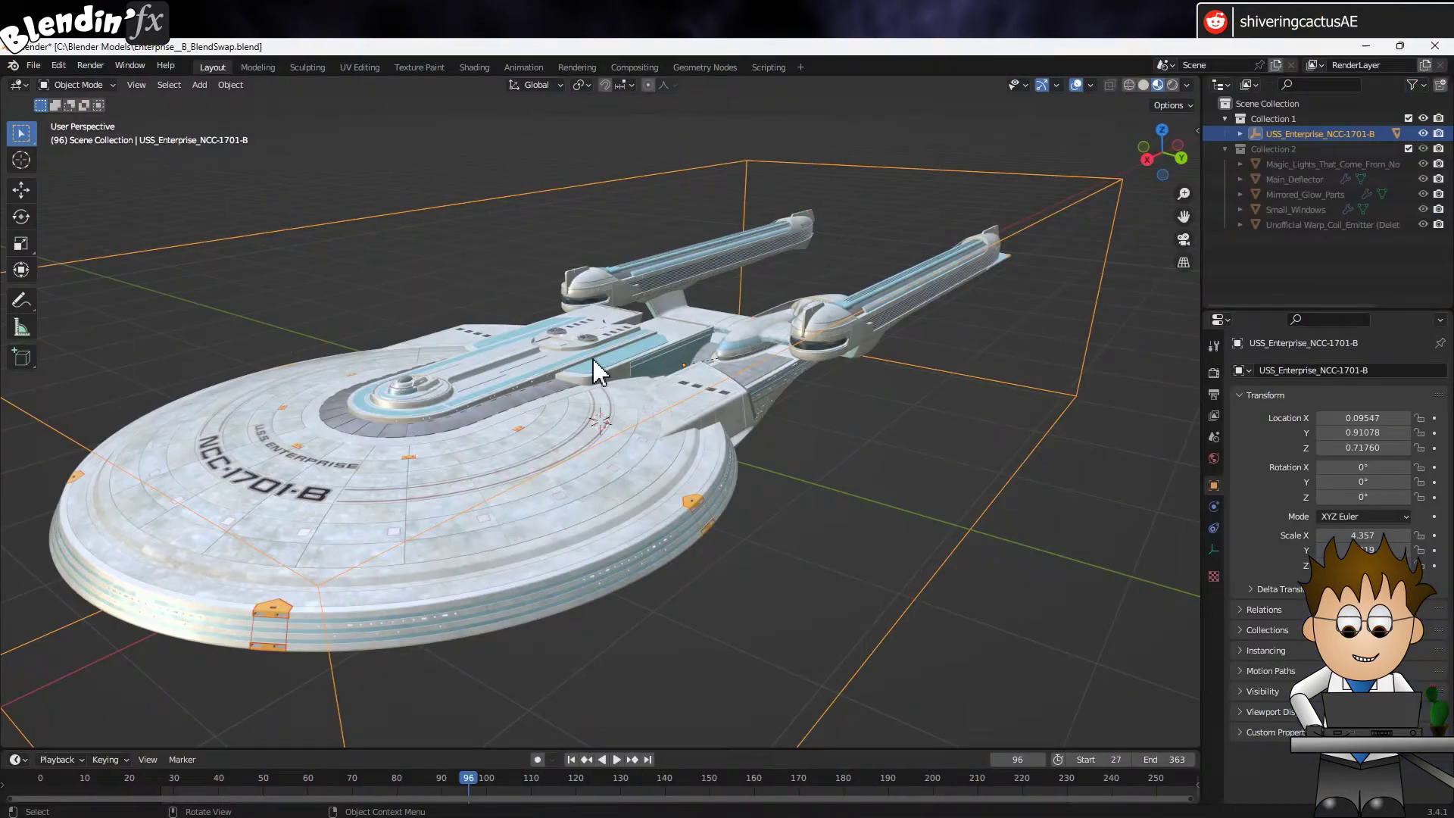
# Unpack Resources using files in the current directory, then check the decal sheet image
pyautogui.click(38, 64)
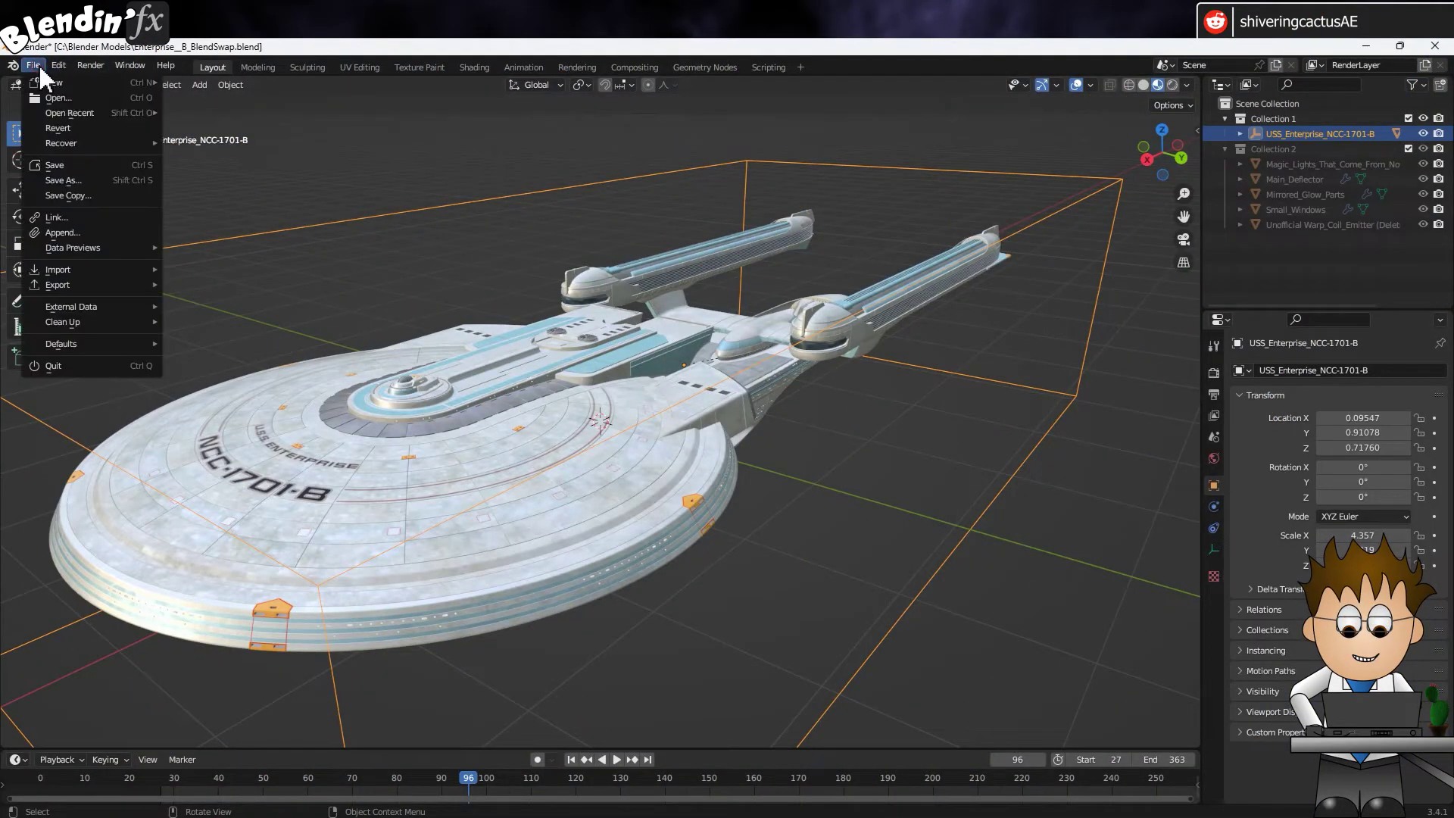
pyautogui.moveTo(93, 306)
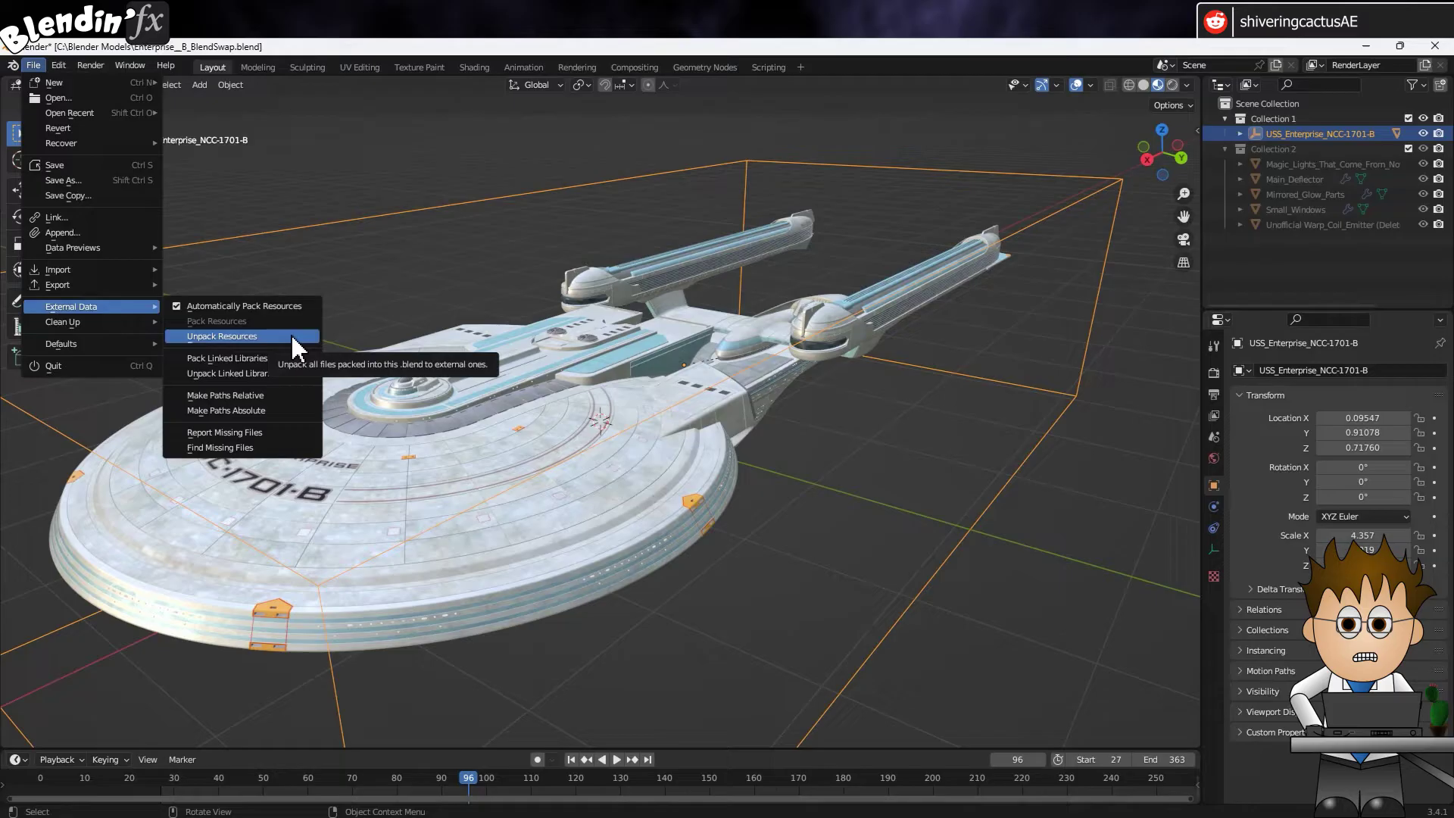
pyautogui.click(292, 336)
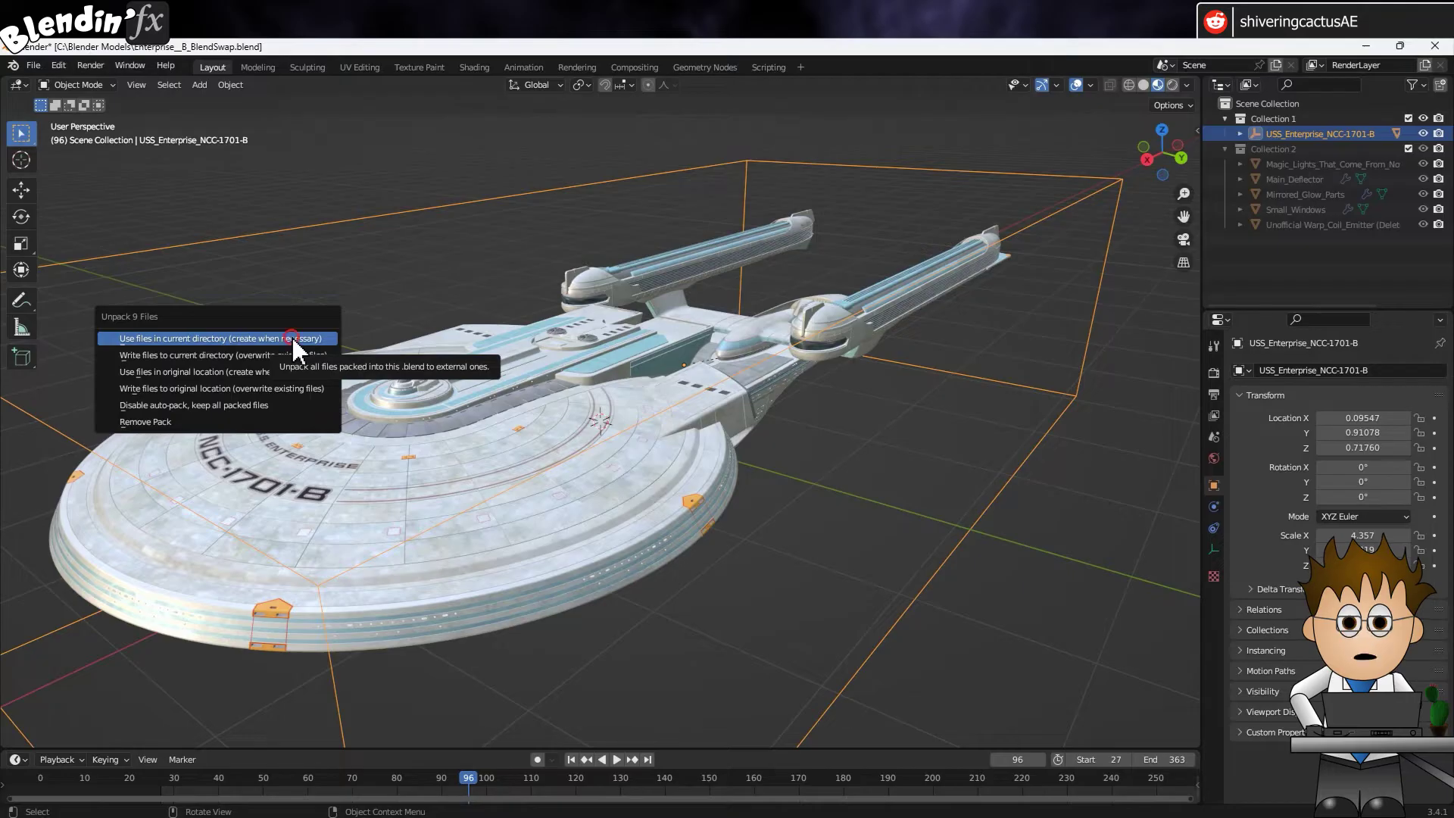
pyautogui.click(293, 337)
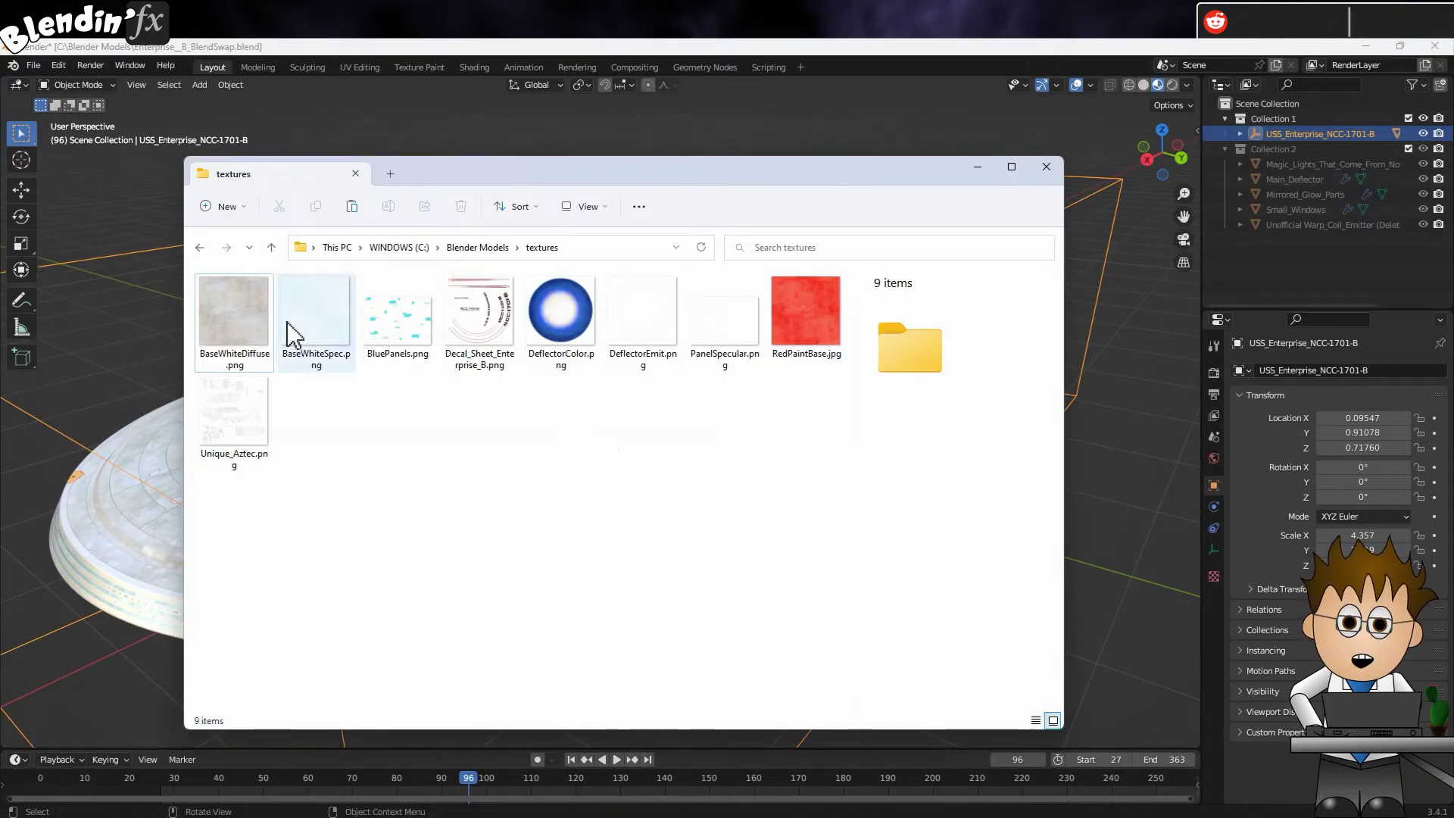
pyautogui.click(481, 339)
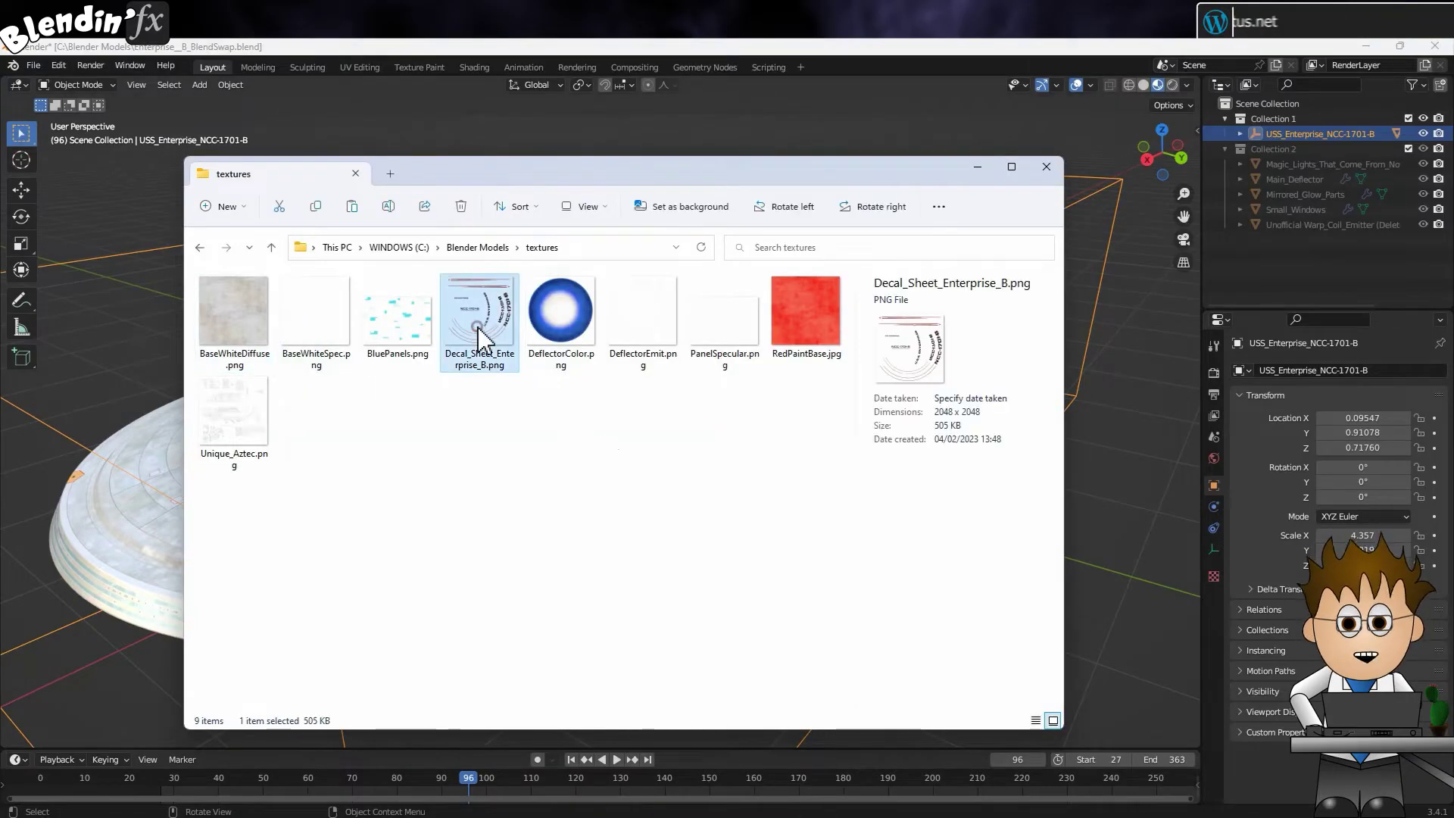
pyautogui.click(748, 65)
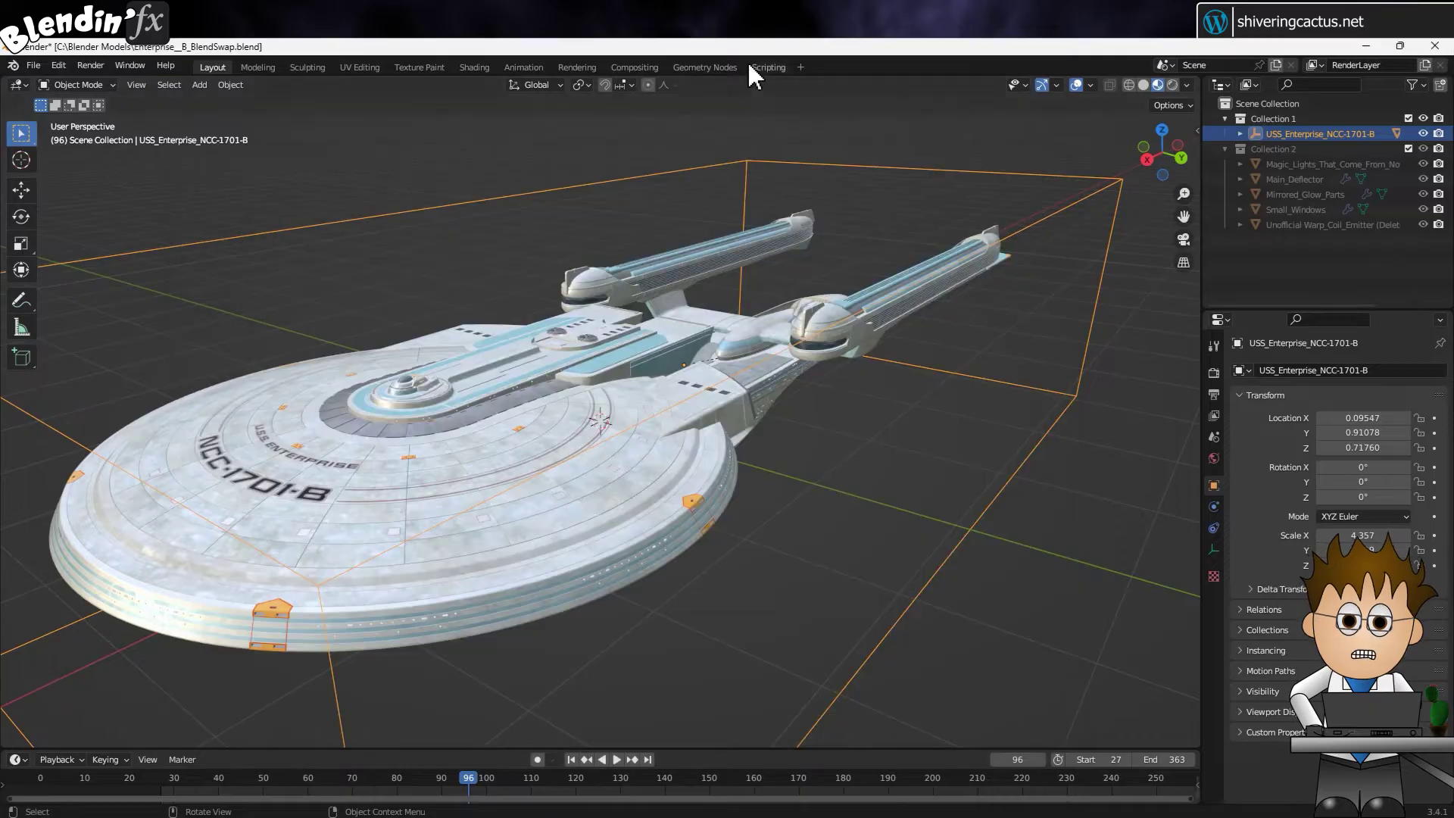
# In the Shading workspace, expand USS_Enterprise and Cube.012 to reveal the White_Paneling_Decals material
pyautogui.click(470, 66)
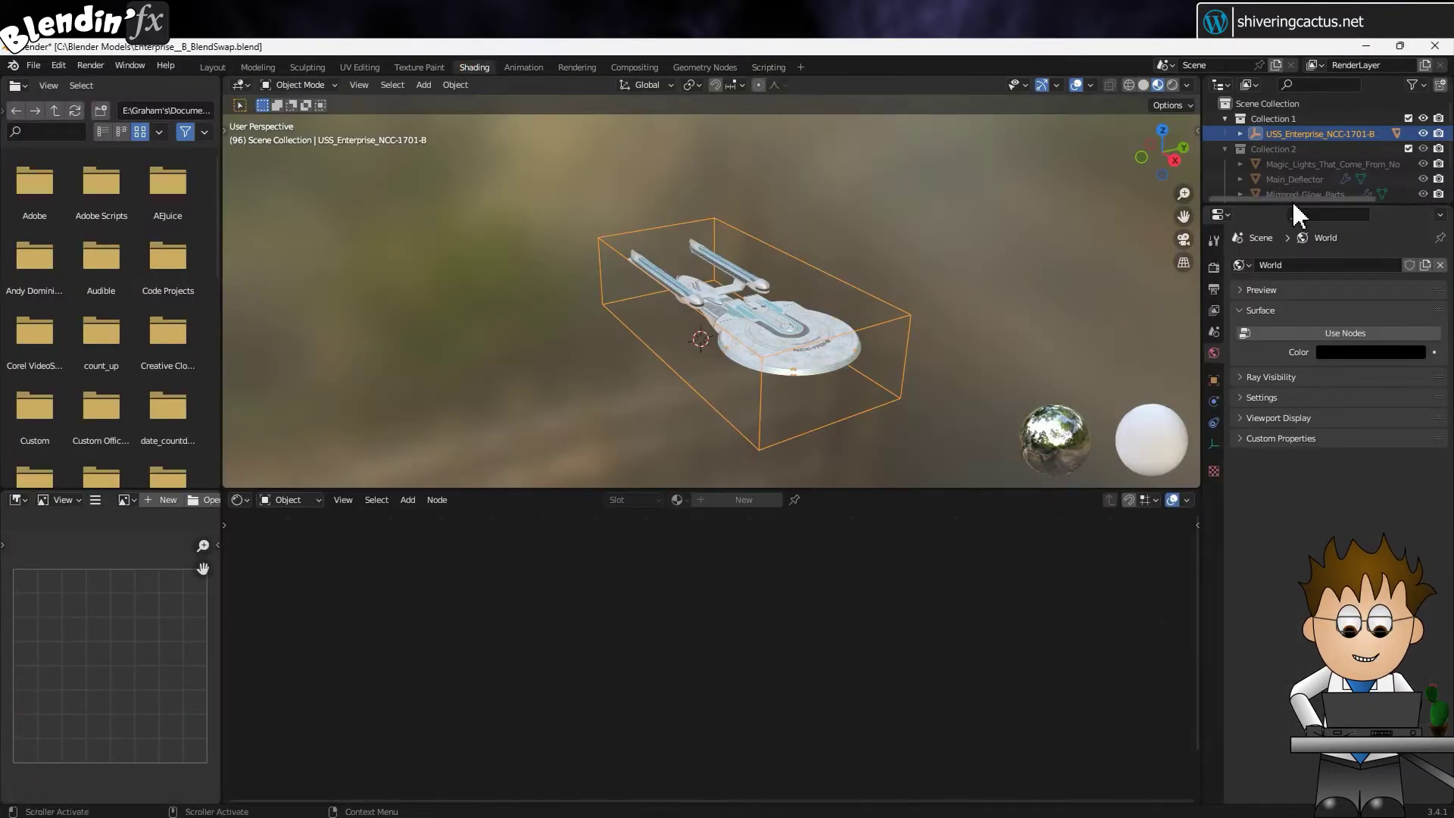
pyautogui.moveTo(1292, 203); pyautogui.dragTo(1293, 281)
pyautogui.click(1240, 134)
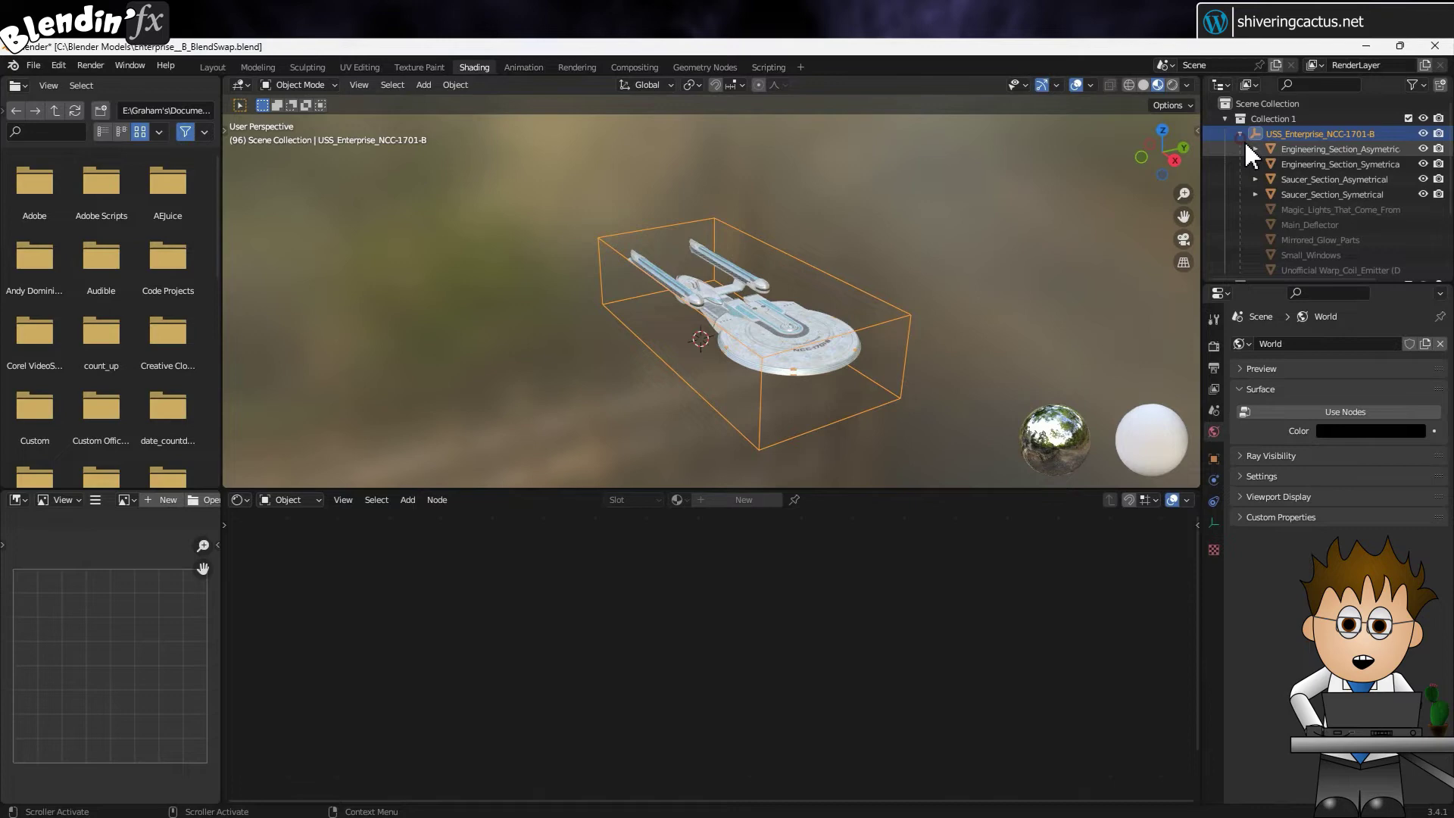
pyautogui.click(1295, 150)
pyautogui.click(1256, 148)
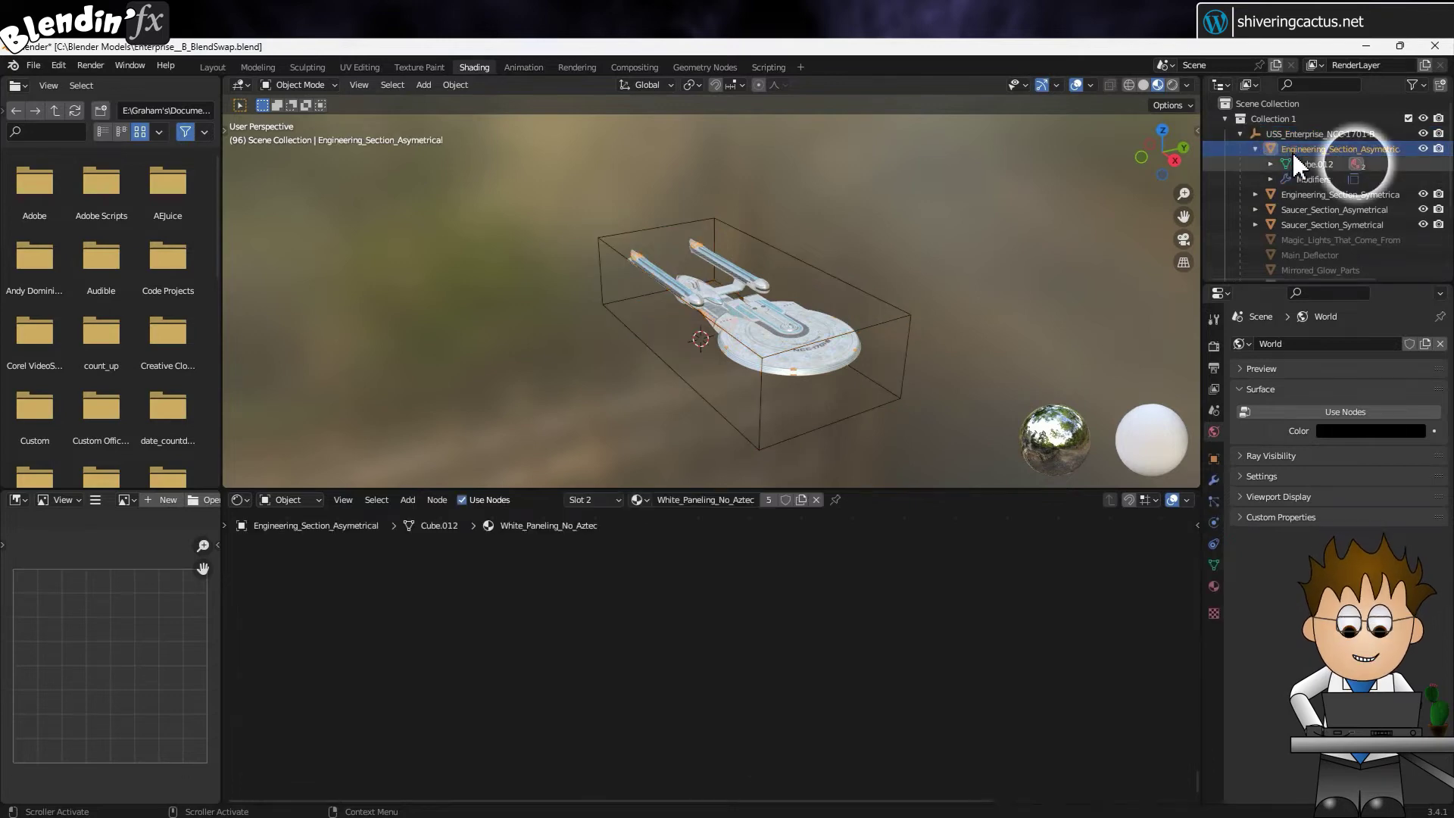
pyautogui.click(1354, 165)
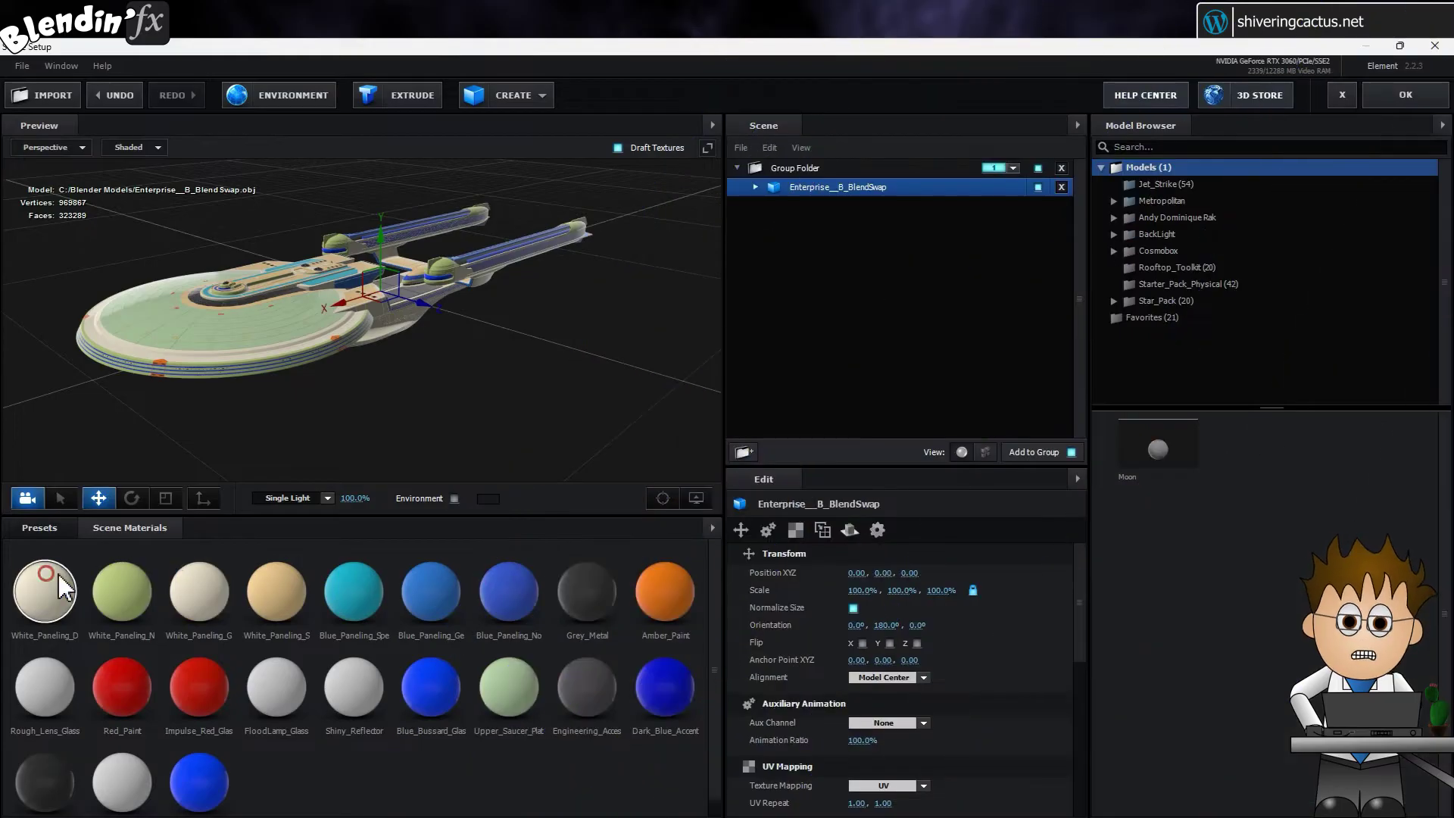
pyautogui.click(53, 574)
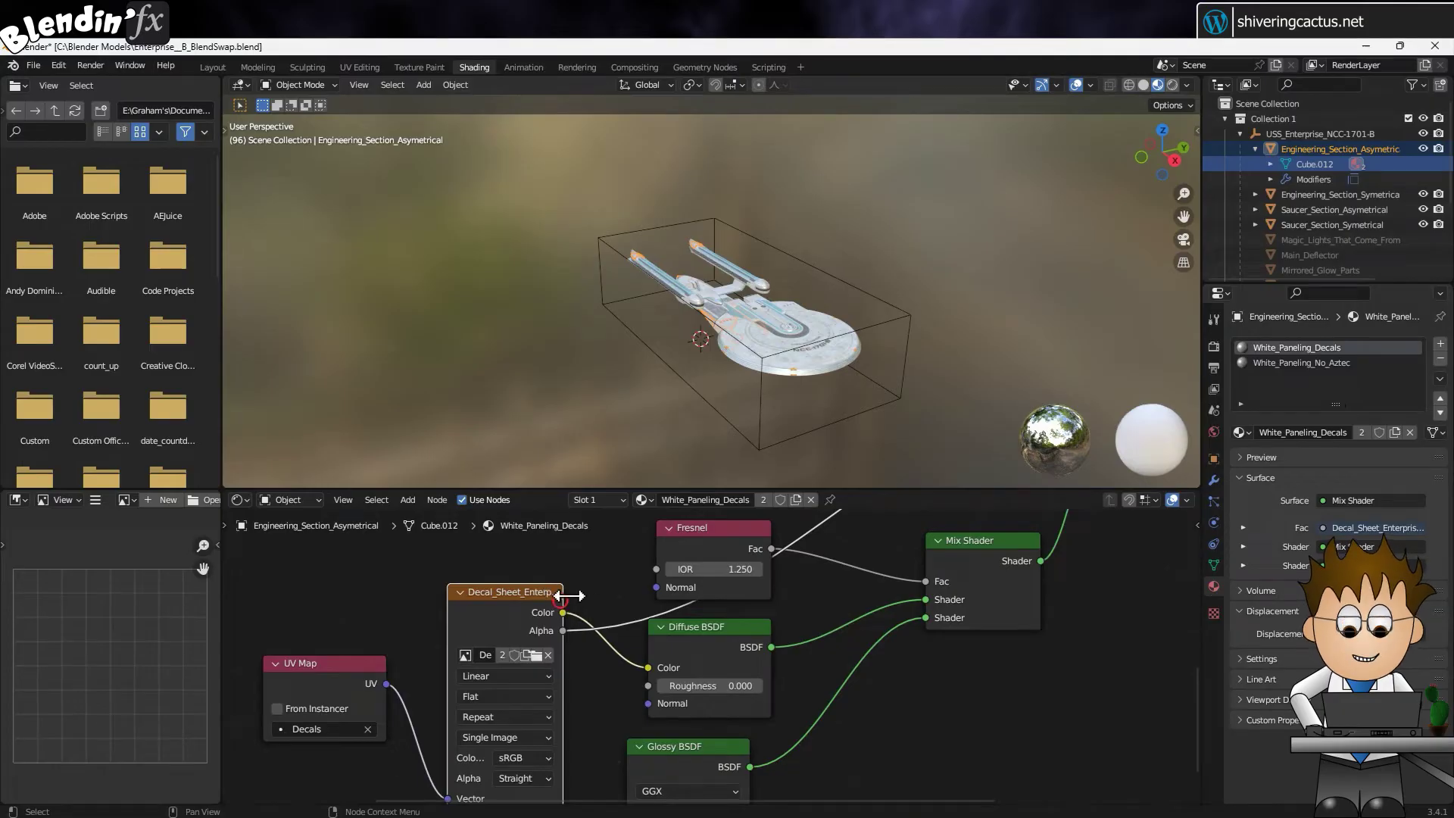
# Widen the Image Texture node until Decal_Sheet_Enterprise_B.png is fully readable
pyautogui.moveTo(559, 596); pyautogui.dragTo(634, 598)
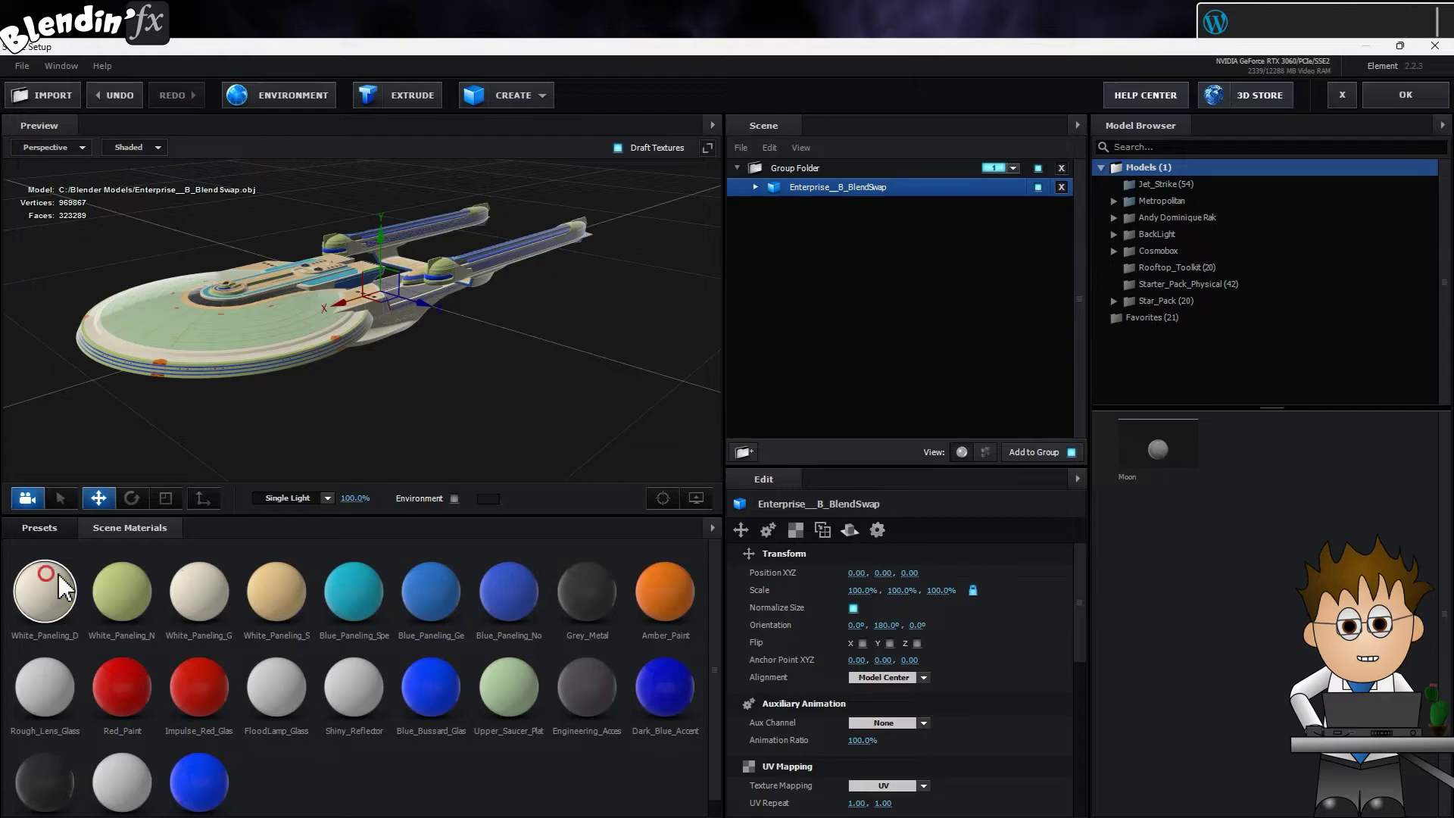
# Drop Decal_Sheet_Enterprise_B.png from the textures folder onto White_Paneling_Decals' Diffuse slot
pyautogui.click(48, 577)
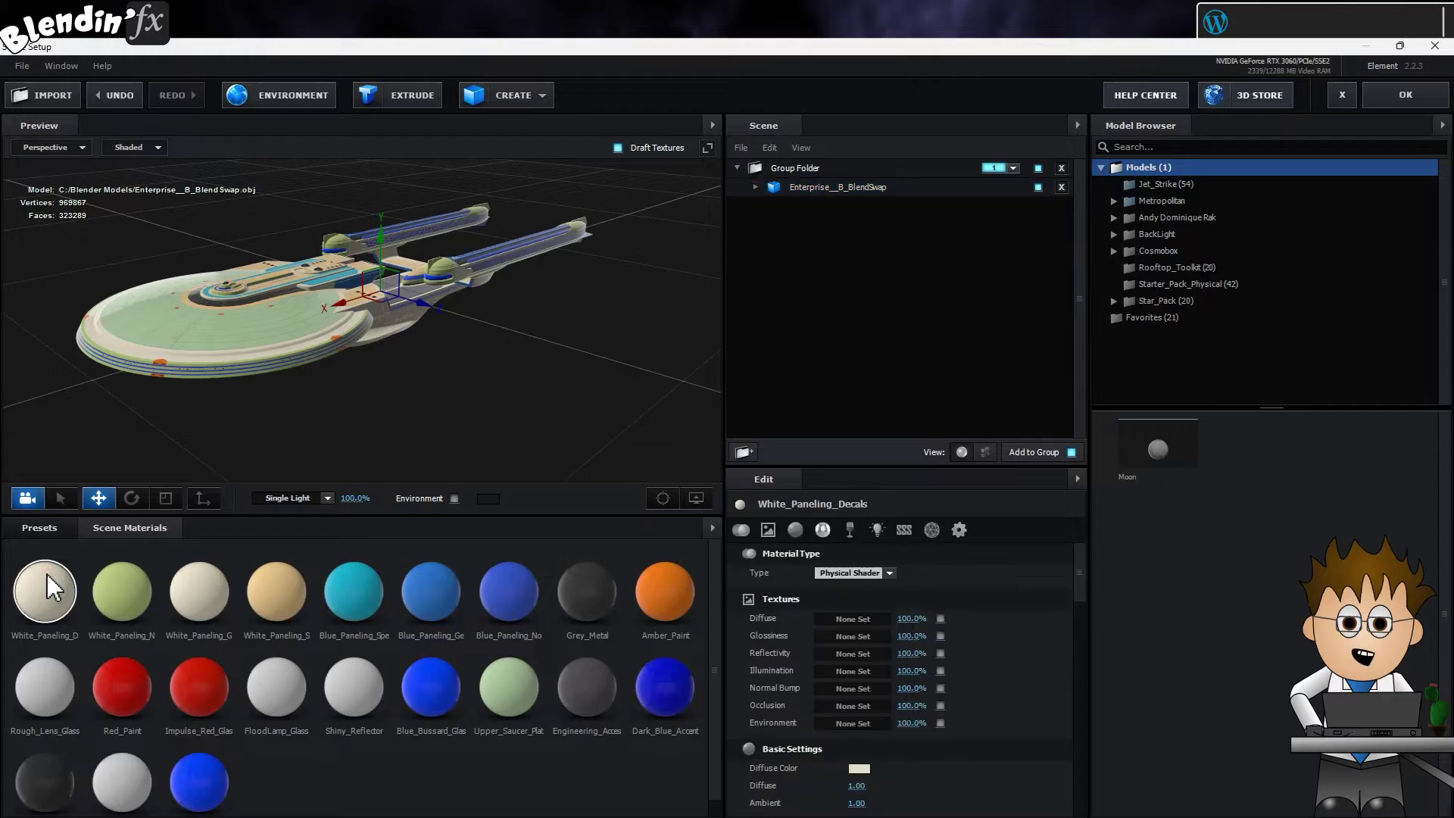
pyautogui.hotkey('alt', 'Tab')
pyautogui.moveTo(387, 296); pyautogui.dragTo(864, 615)
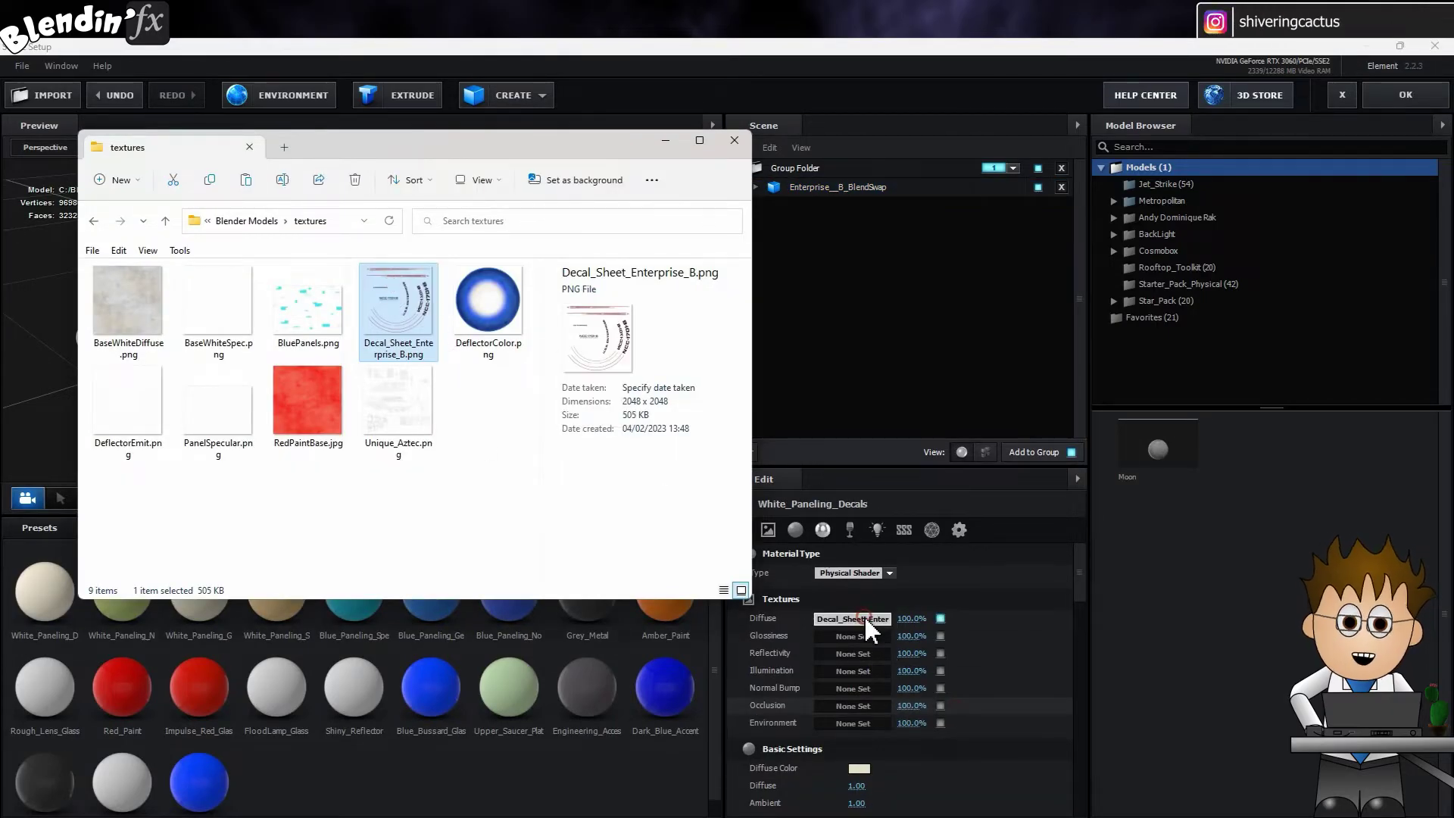
pyautogui.click(618, 62)
# Expand the Enterprise model in the Scene panel and orbit the preview to check the decals
pyautogui.scroll(5, 251, 342)
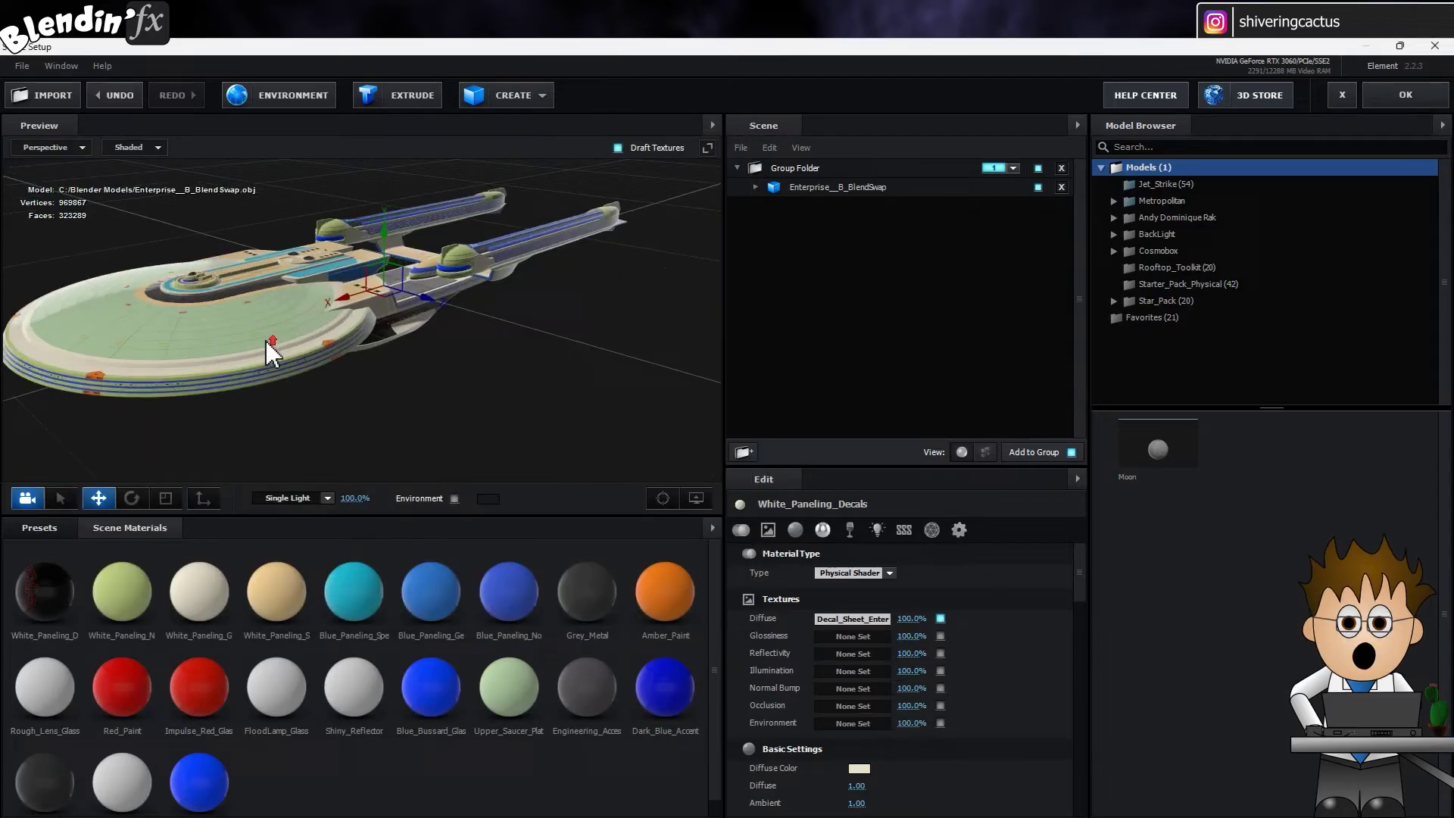
pyautogui.doubleClick(787, 190)
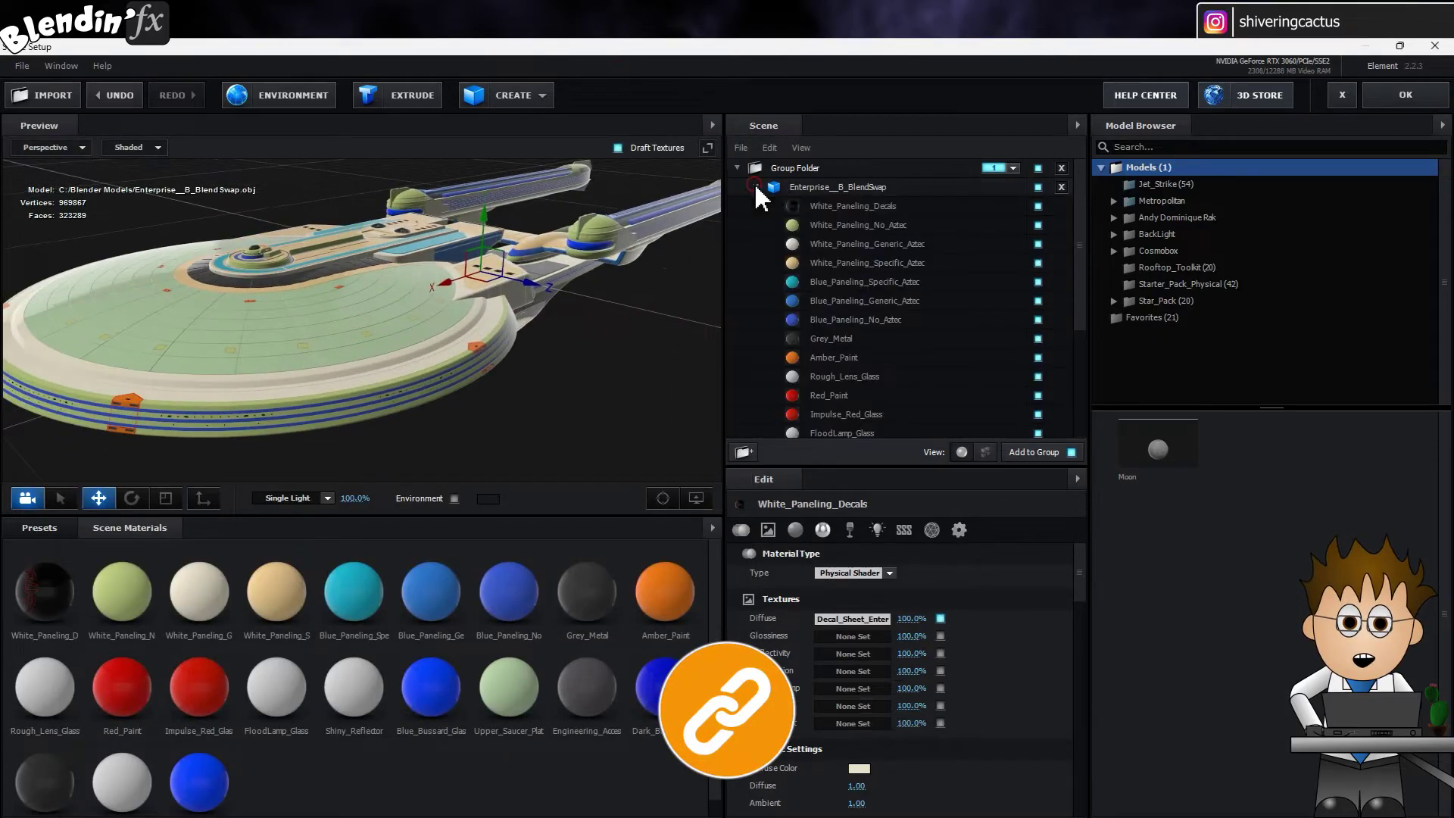
pyautogui.click(871, 207)
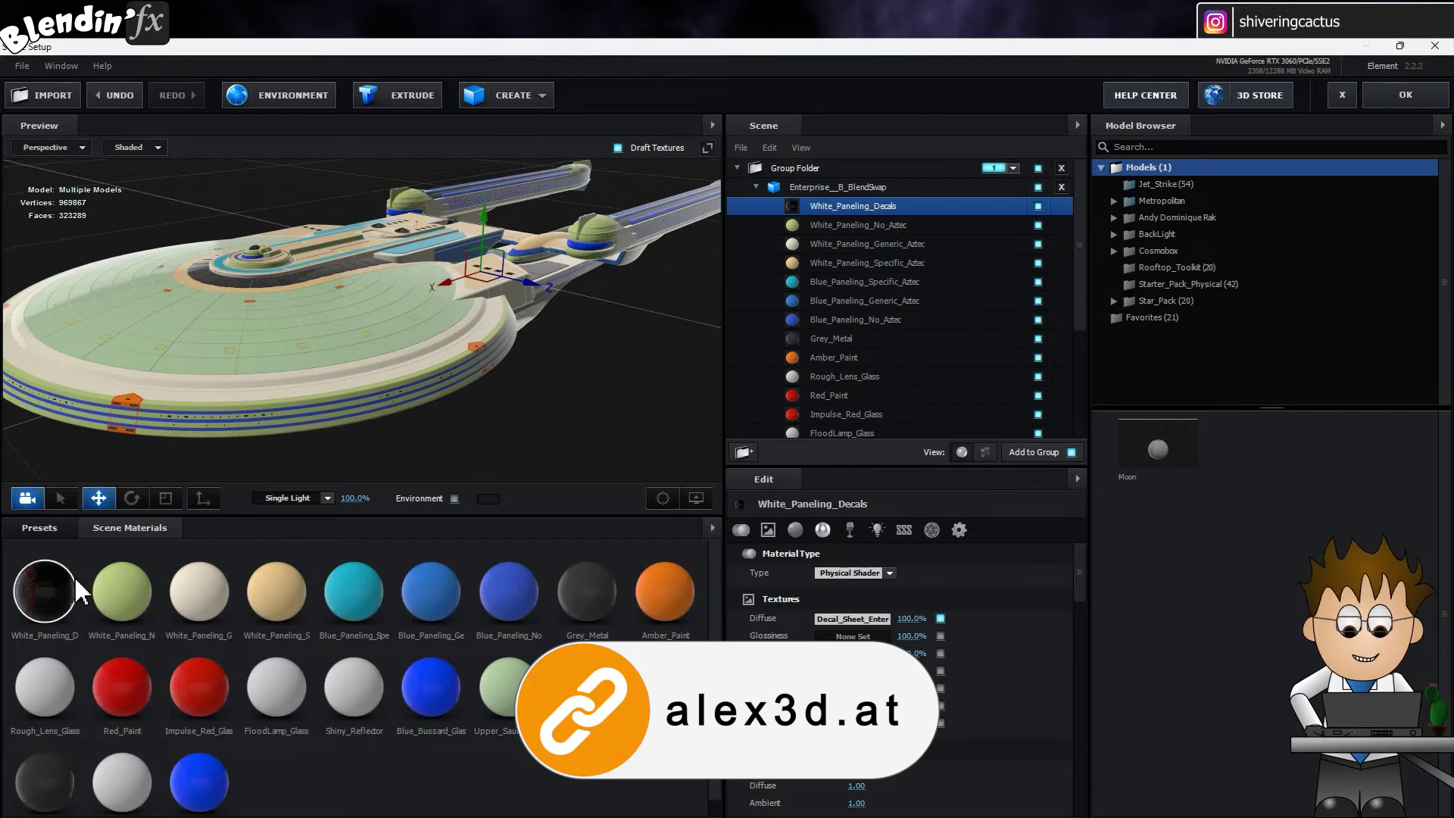
pyautogui.click(45, 591)
pyautogui.moveTo(657, 464); pyautogui.dragTo(539, 401)
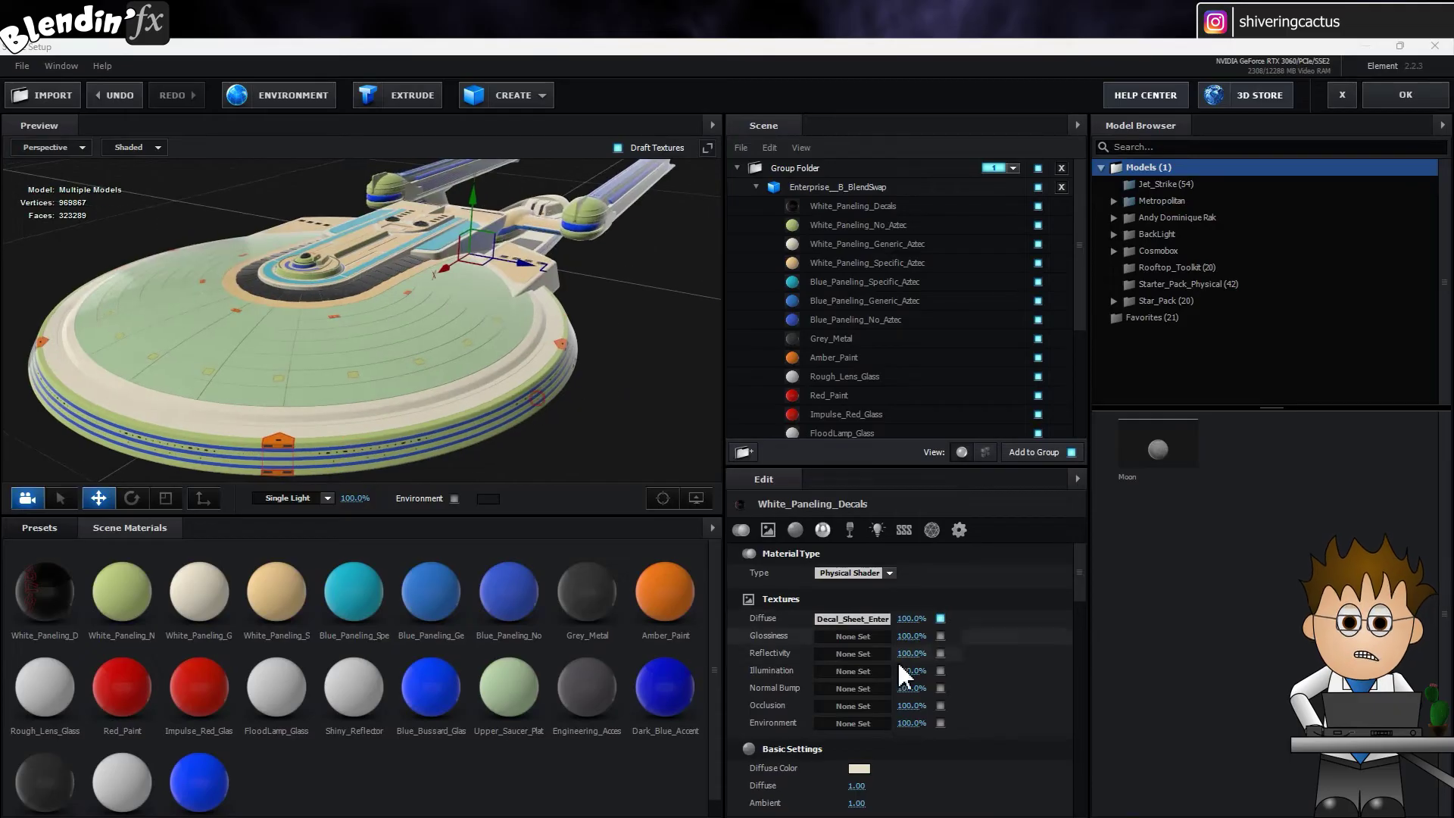
# Select the White_Paneling_Decals material in the Scene panel
pyautogui.scroll(-1, 875, 624)
pyautogui.scroll(-3, 852, 606)
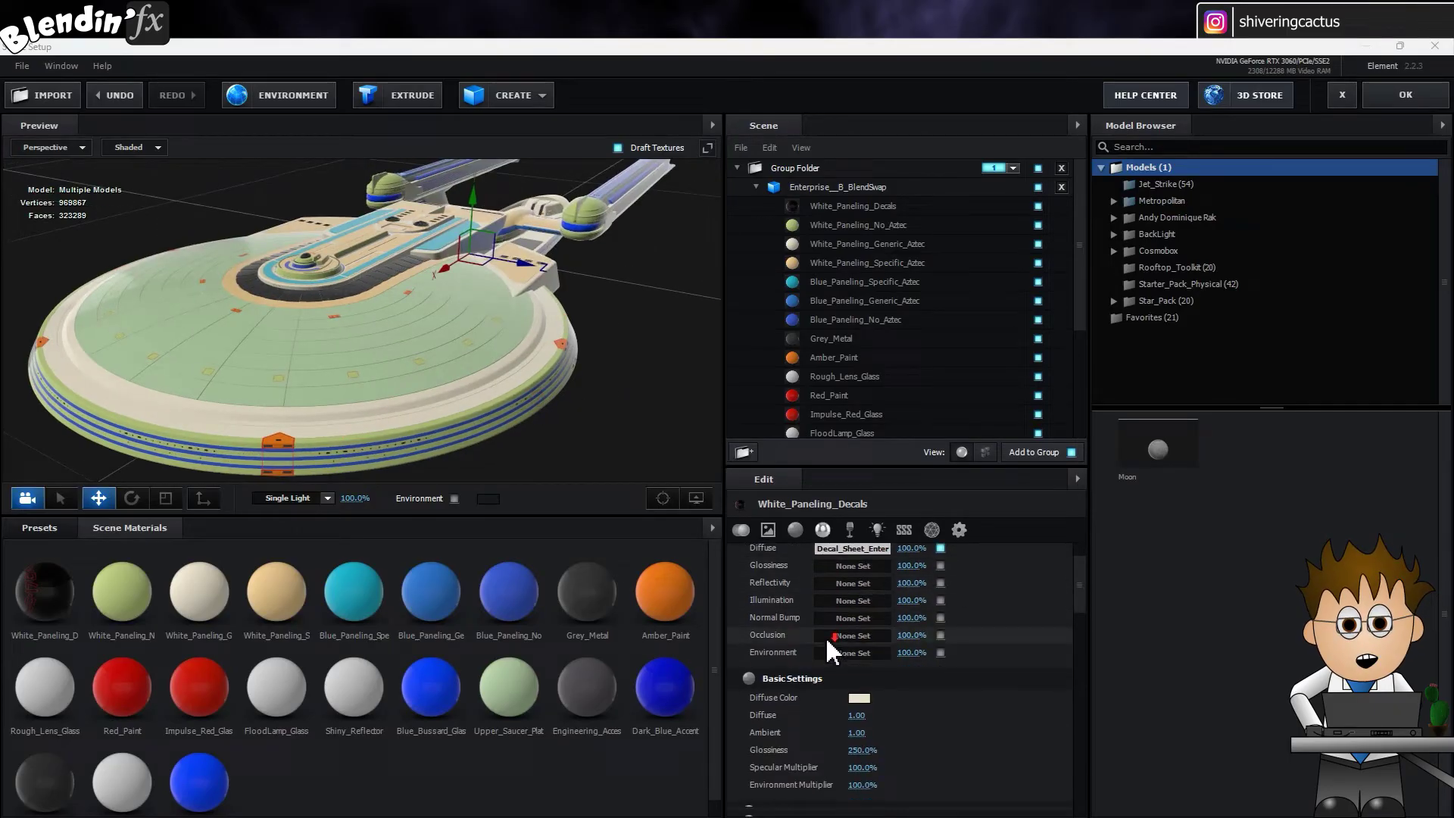
pyautogui.scroll(-8, 866, 616)
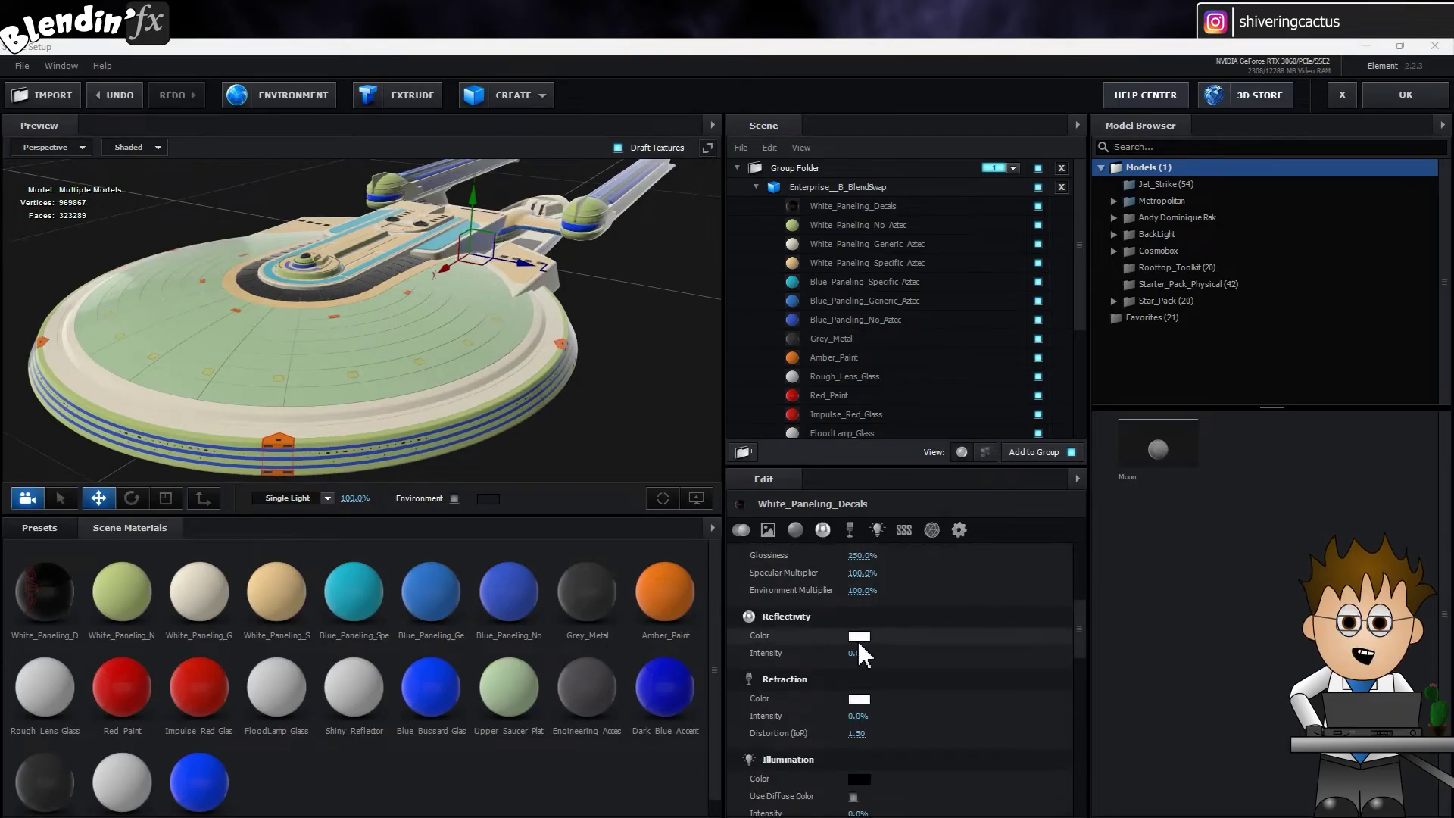
pyautogui.scroll(-5, 858, 643)
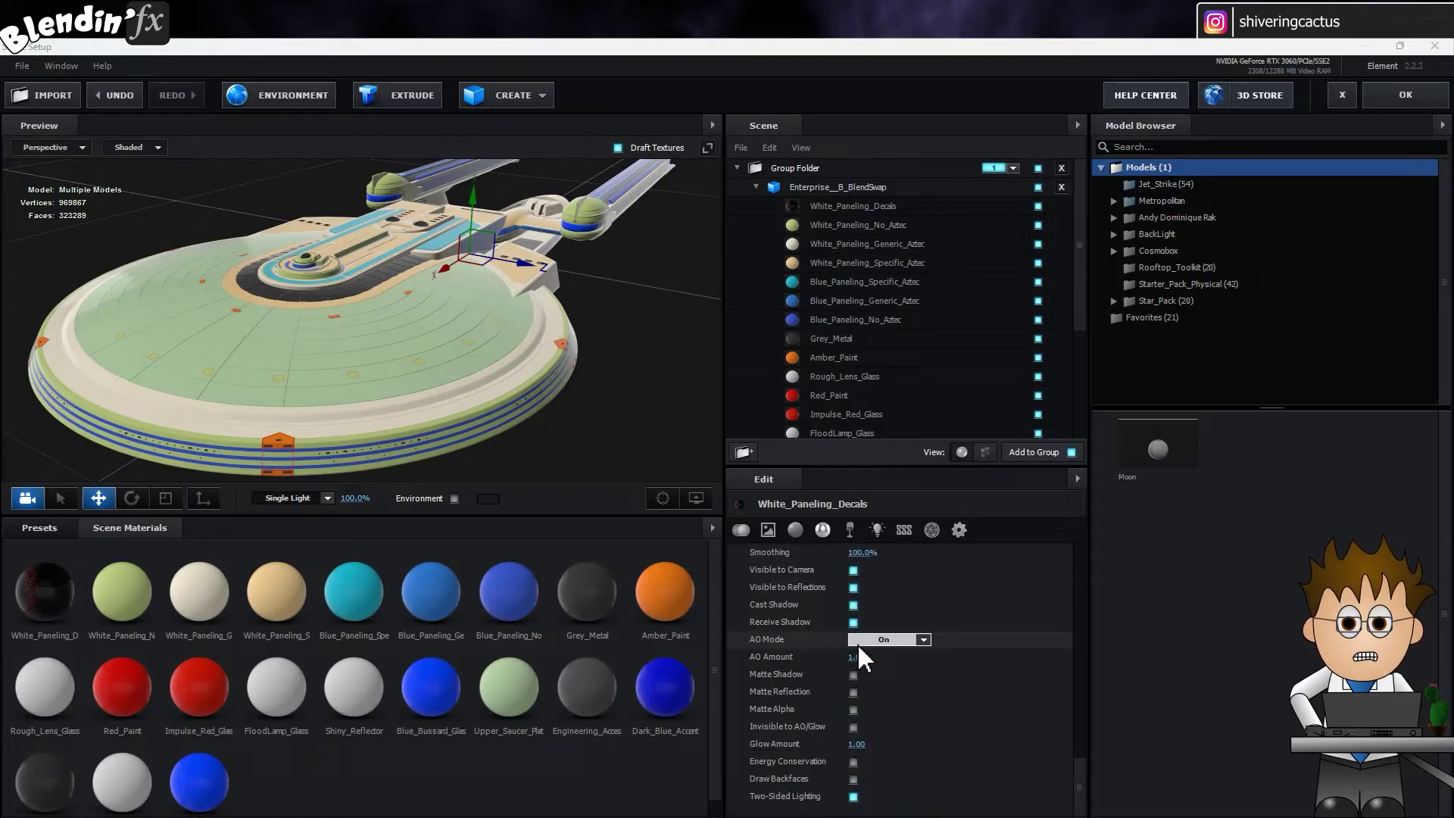
pyautogui.scroll(2, 861, 655)
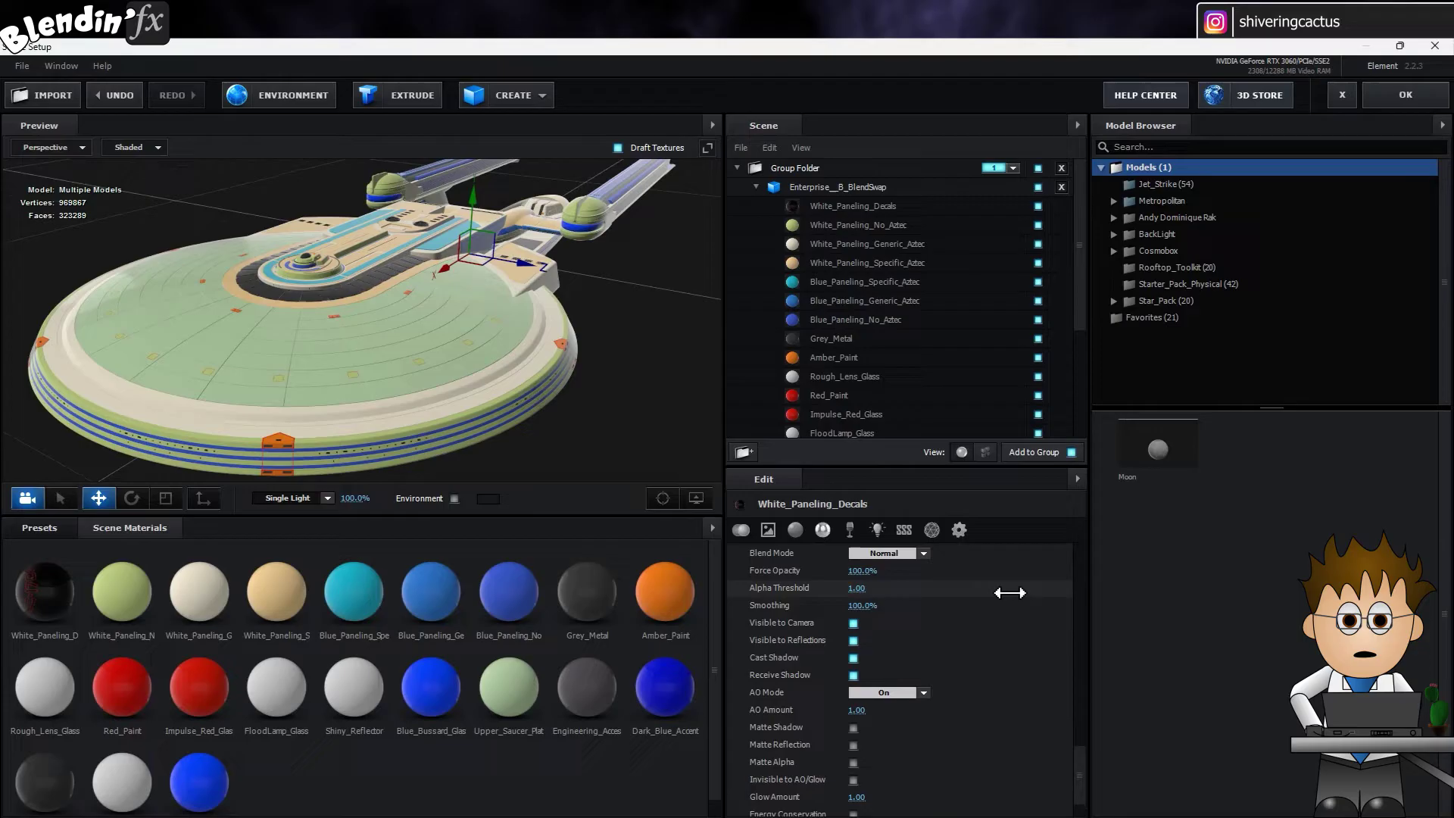
pyautogui.scroll(6, 819, 630)
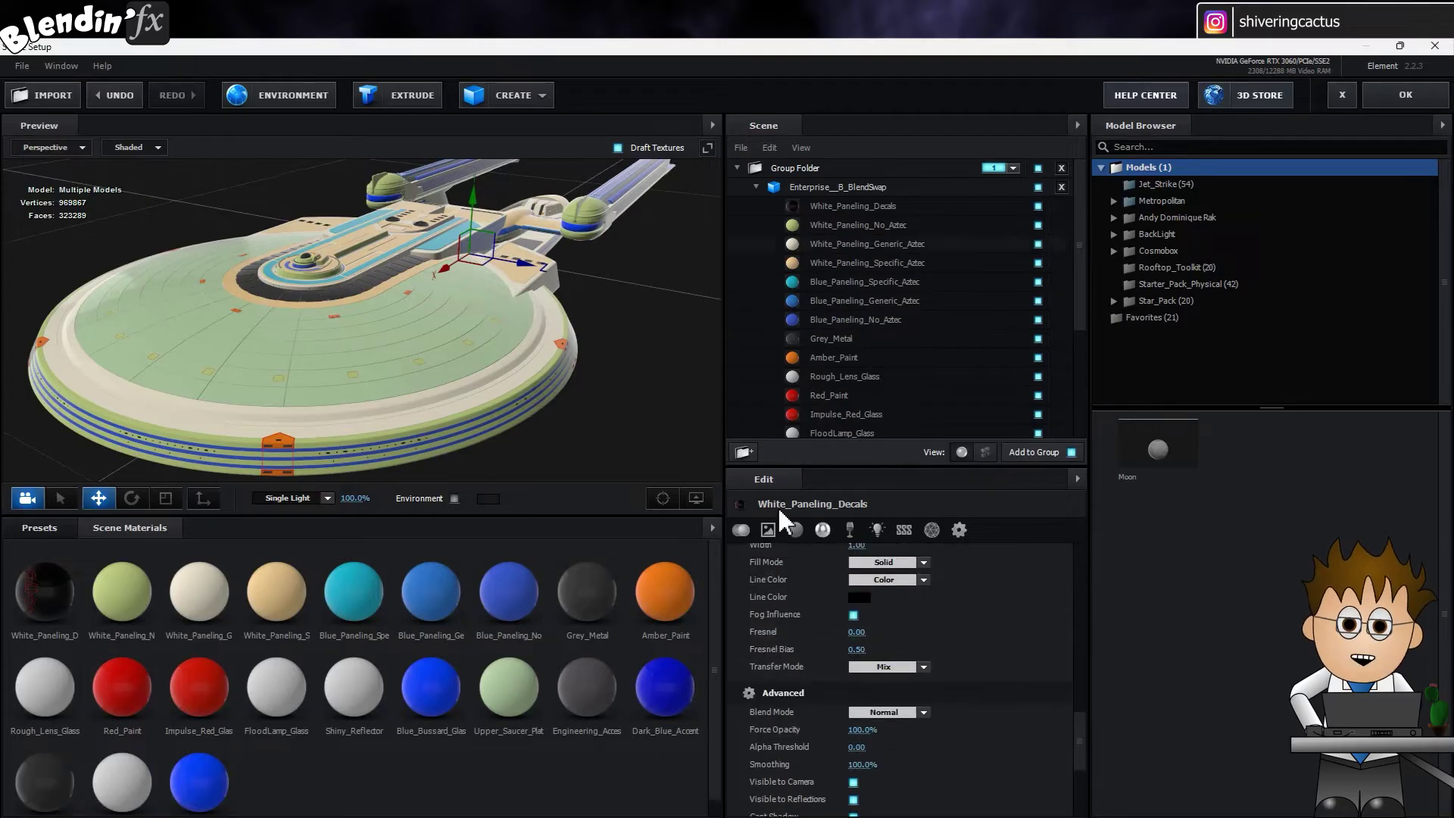
pyautogui.click(1038, 206)
pyautogui.click(1038, 206)
pyautogui.click(854, 211)
pyautogui.scroll(10, 771, 646)
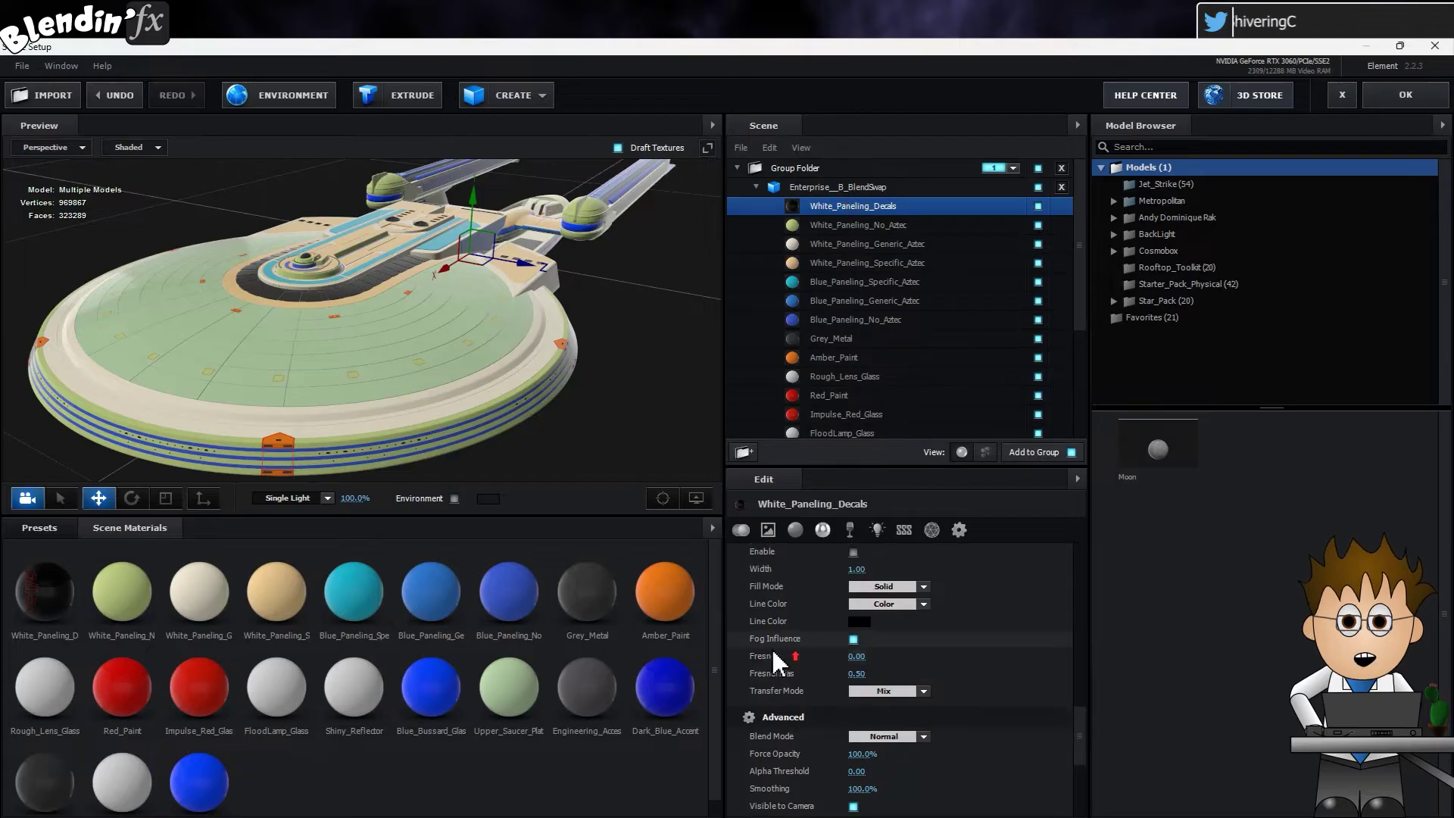
pyautogui.scroll(2, 823, 647)
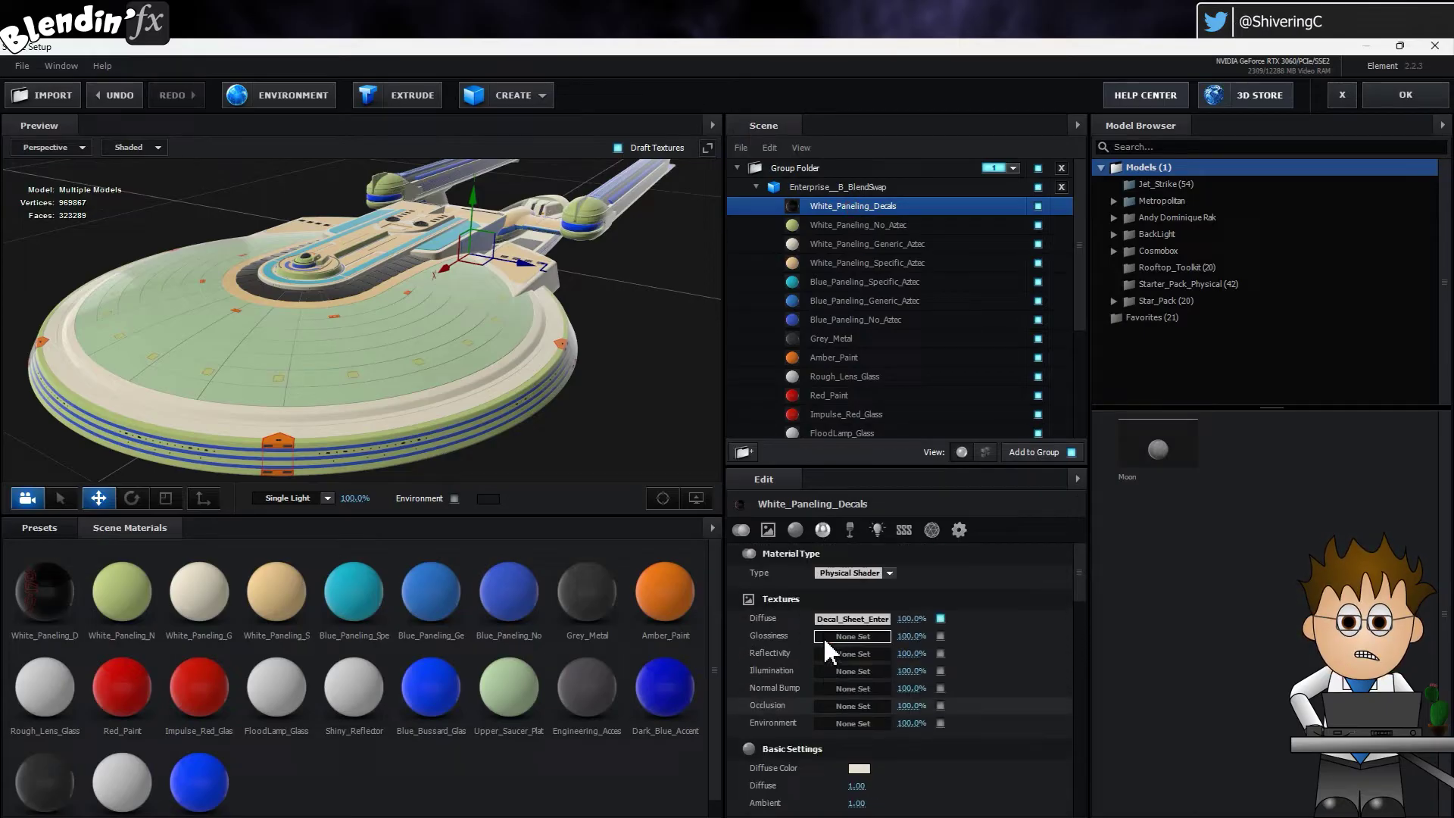
# Switch its Material Type to Standard Shader, then back to Physical Shader
pyautogui.click(878, 574)
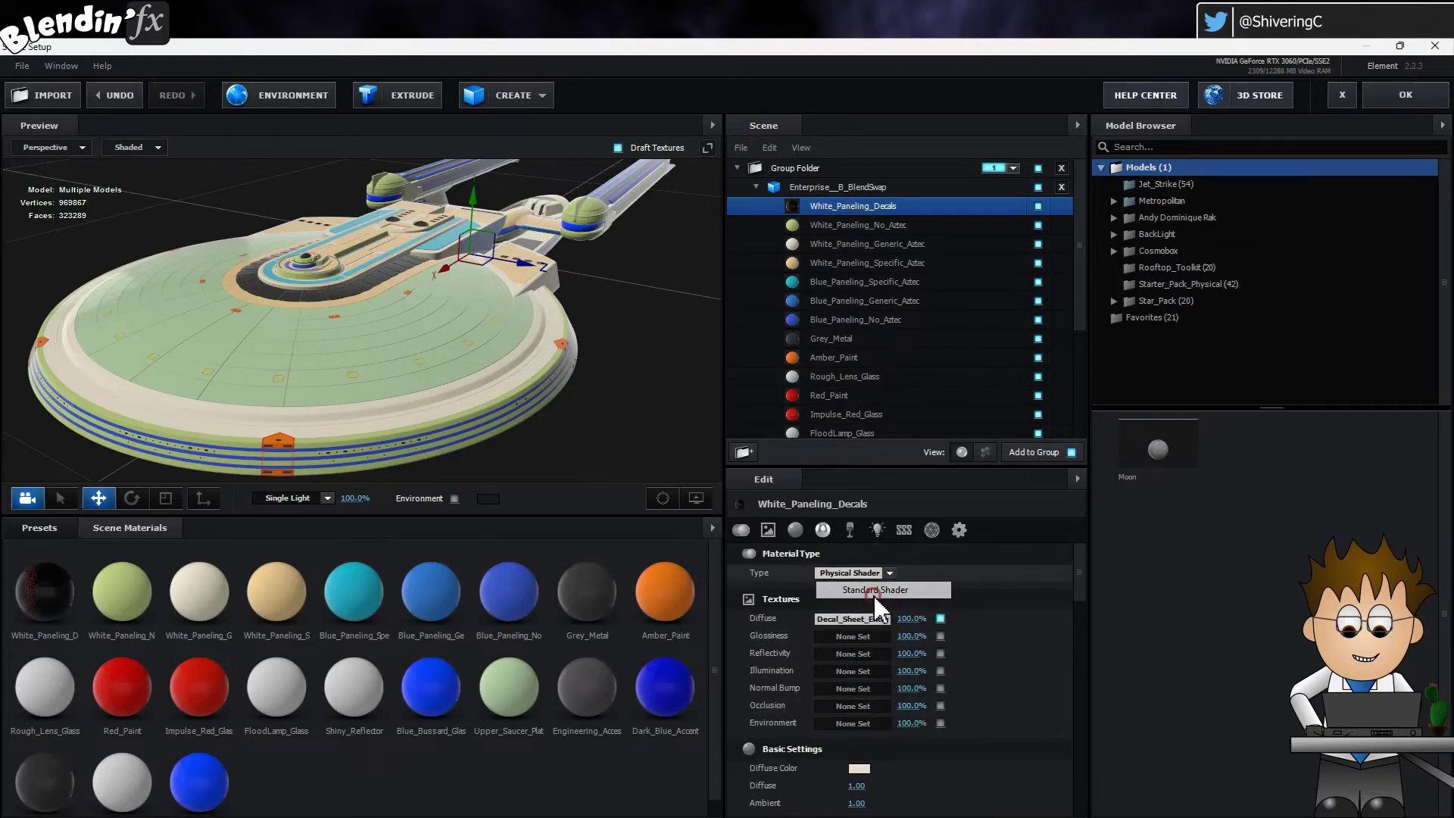
pyautogui.click(874, 590)
pyautogui.click(891, 574)
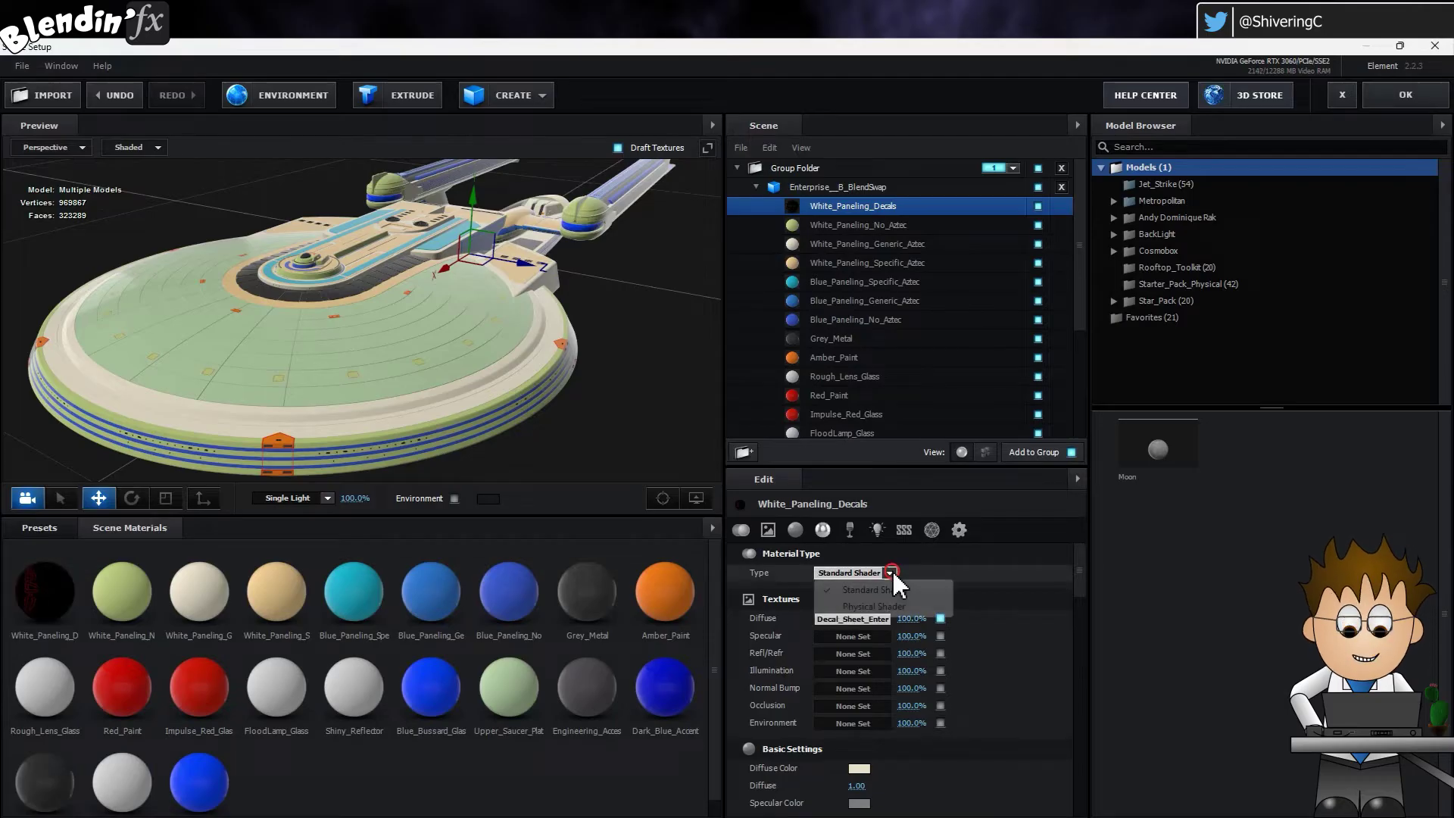
pyautogui.click(882, 606)
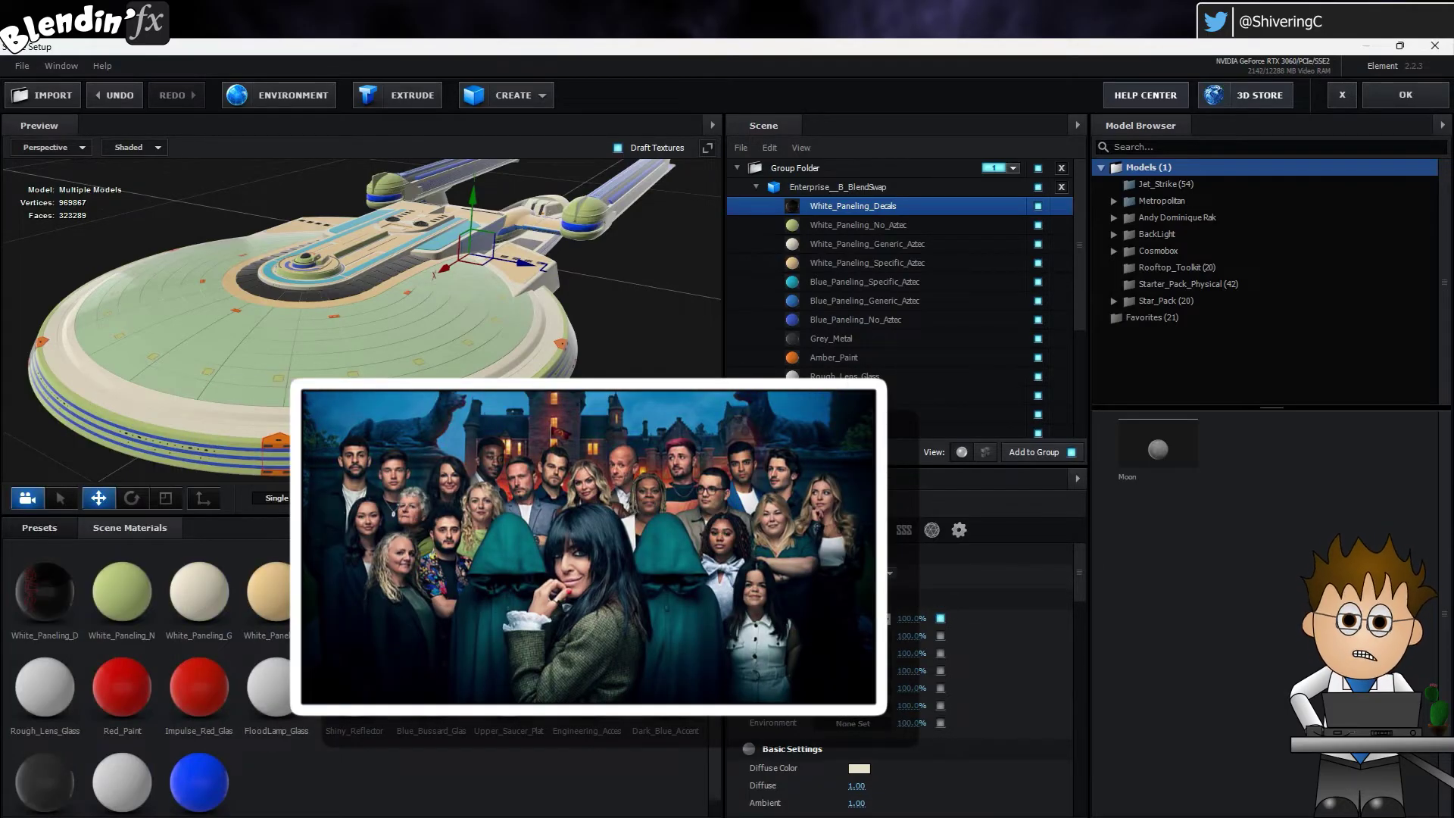
pyautogui.scroll(1, 240, 409)
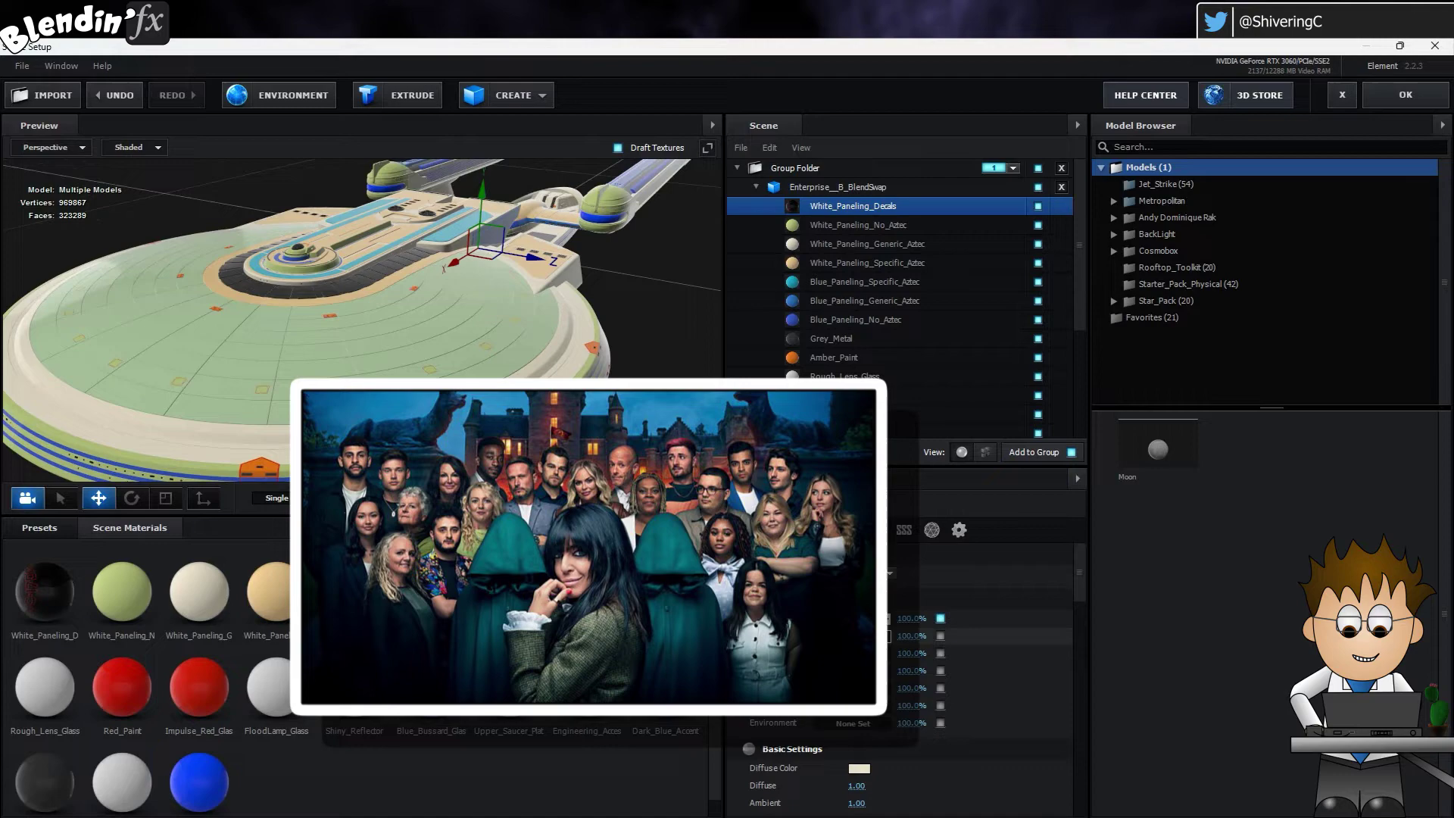
pyautogui.scroll(-1, 681, 727)
pyautogui.scroll(-4, 871, 718)
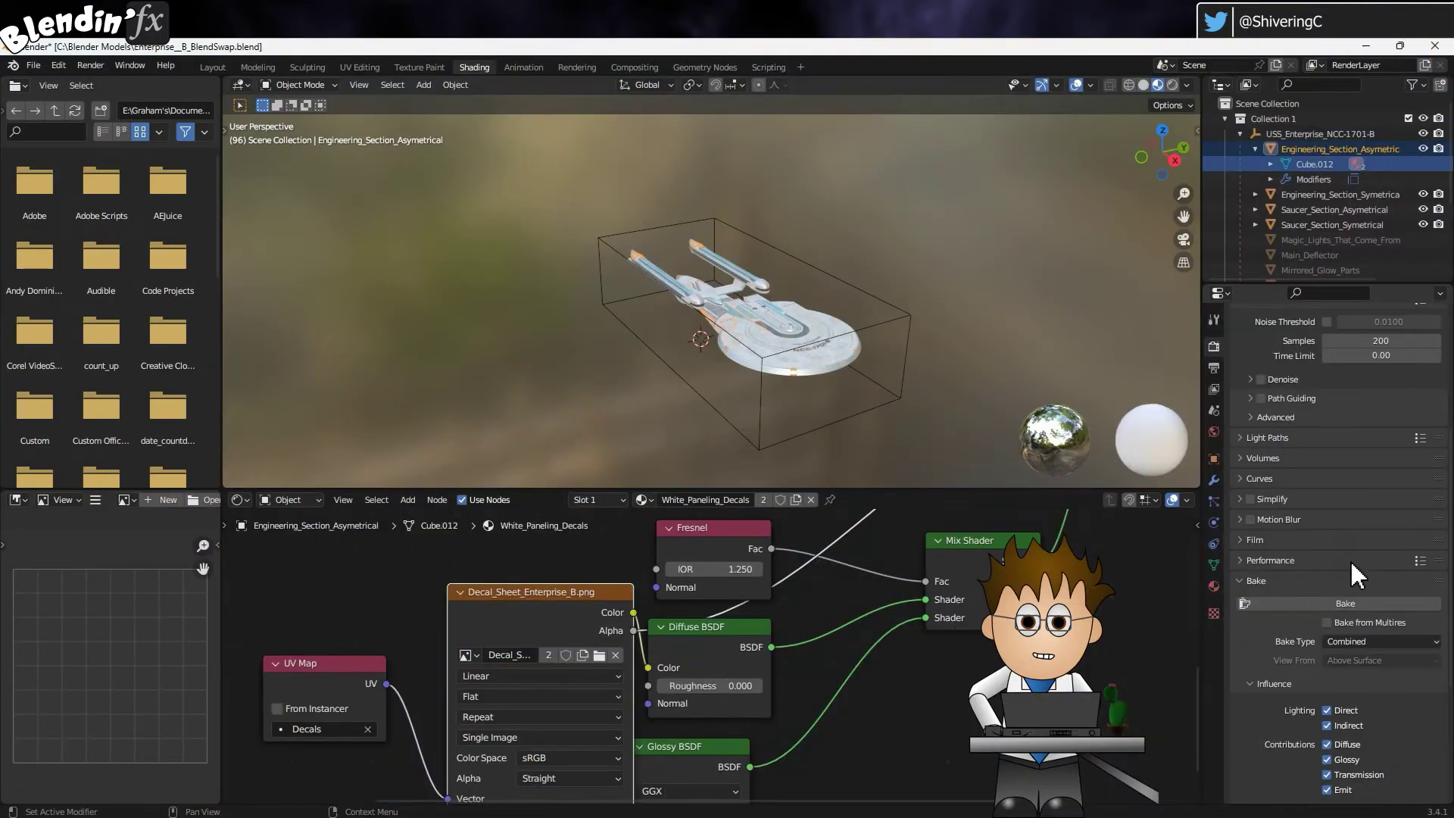
# Enable Bake from Multires and bake with the USS_Enterprise_NCC-1701-B parent selected
pyautogui.scroll(-3, 1356, 575)
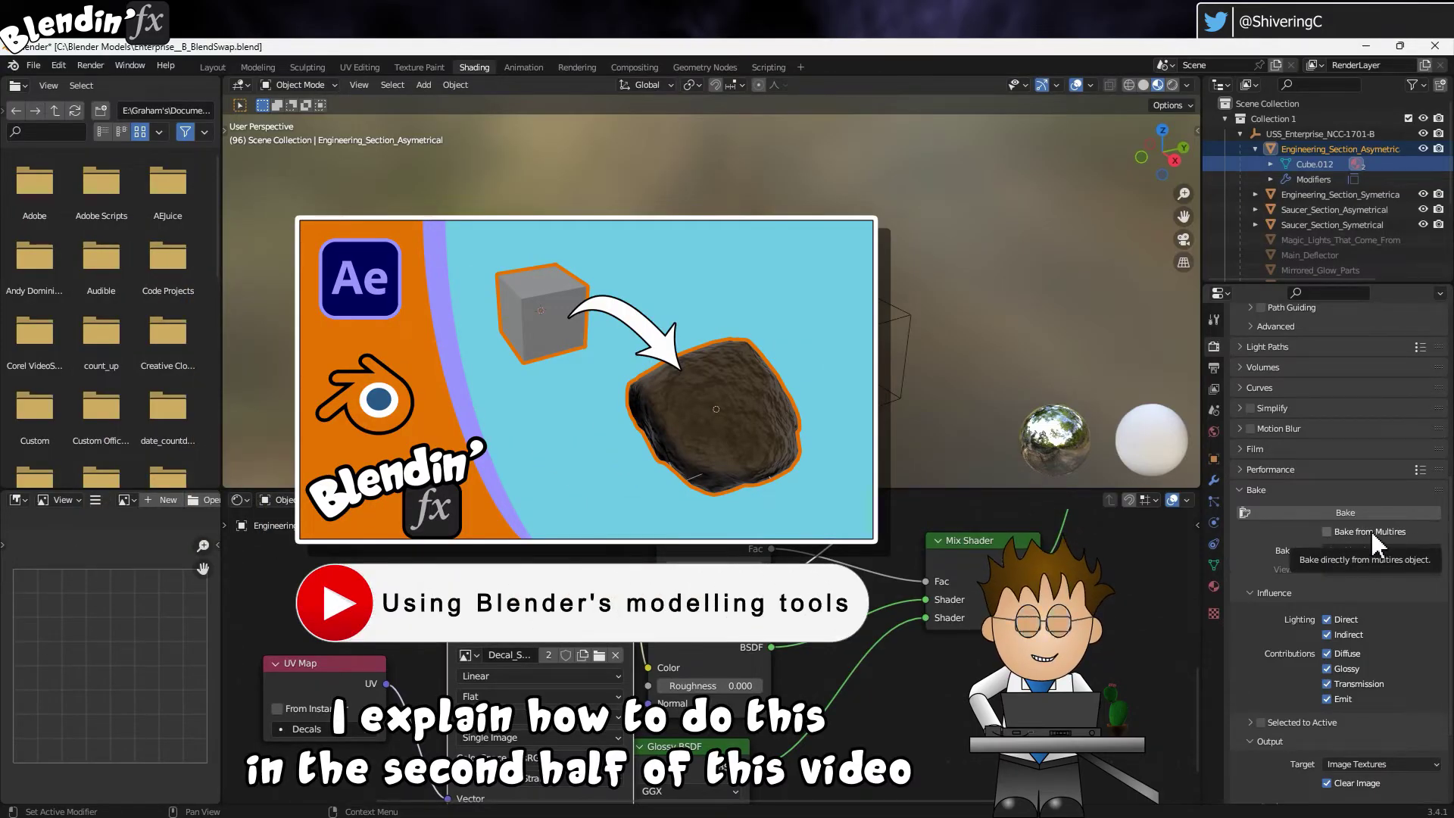
pyautogui.click(1327, 531)
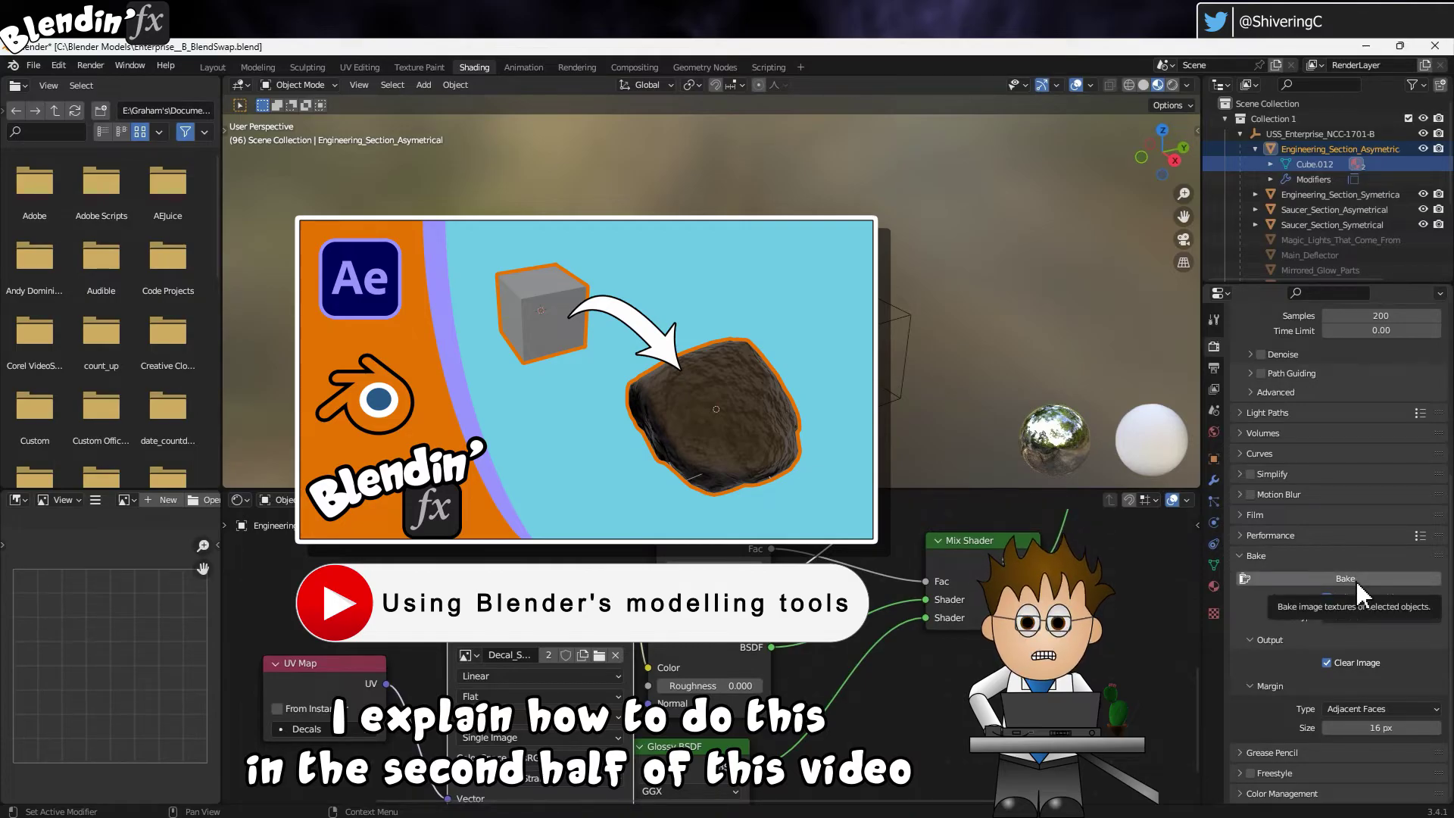
pyautogui.click(1302, 133)
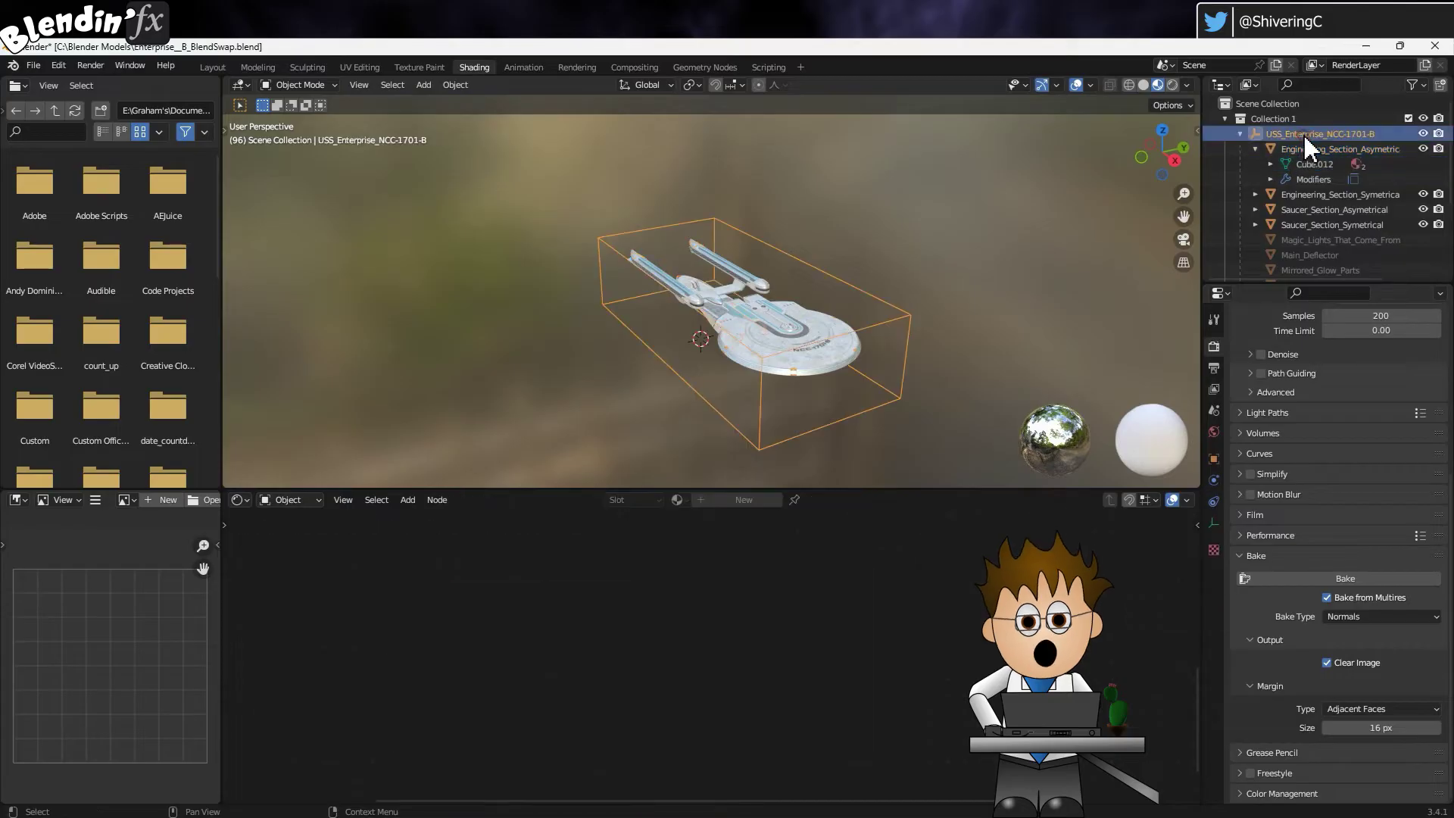
pyautogui.click(1364, 577)
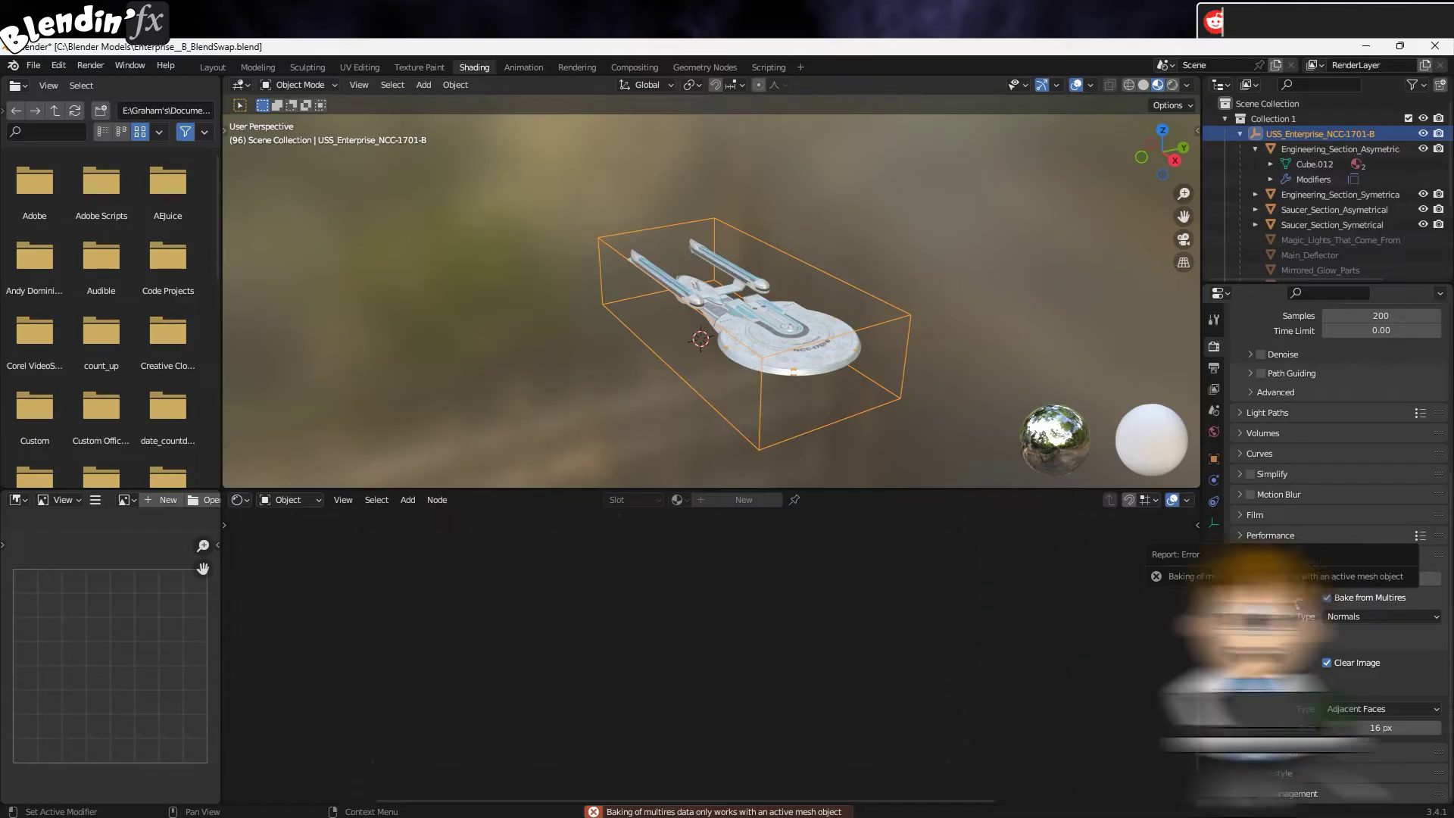
# Select Engineering_Section_Asymetrical's Cube.012 mesh and retry the bake, which fails with a multires error
pyautogui.click(1305, 150)
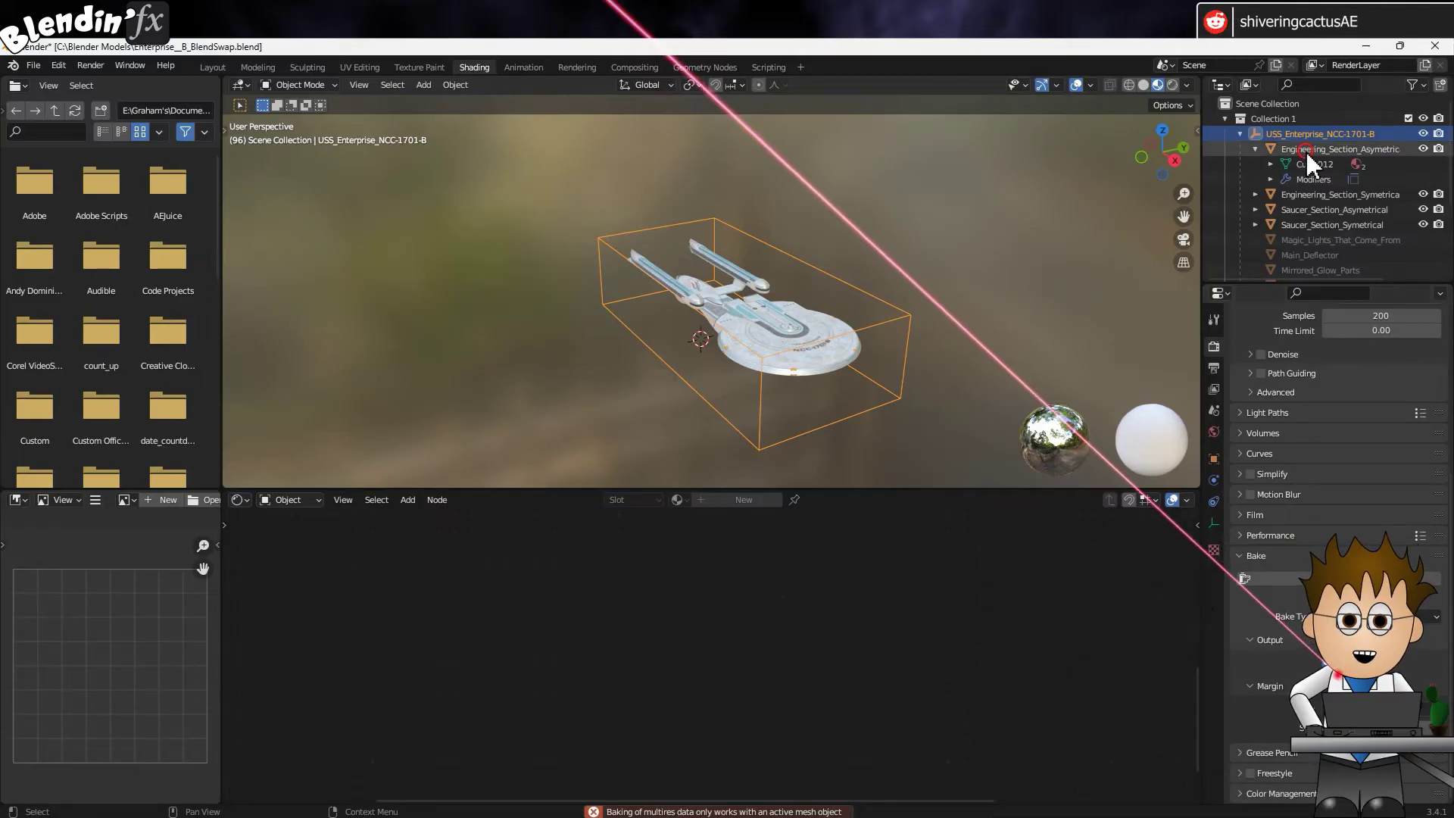
pyautogui.click(1306, 161)
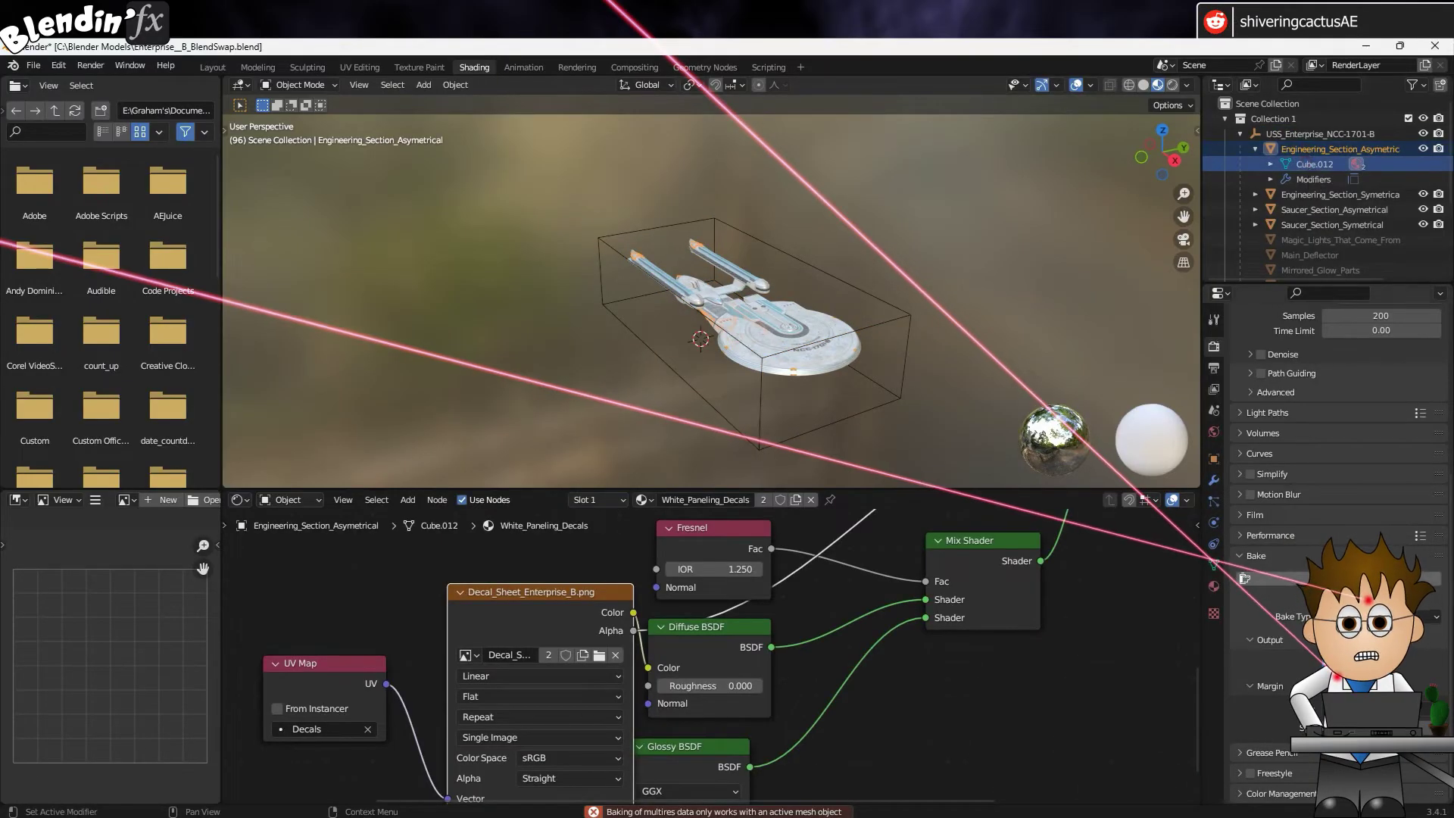
pyautogui.click(1363, 577)
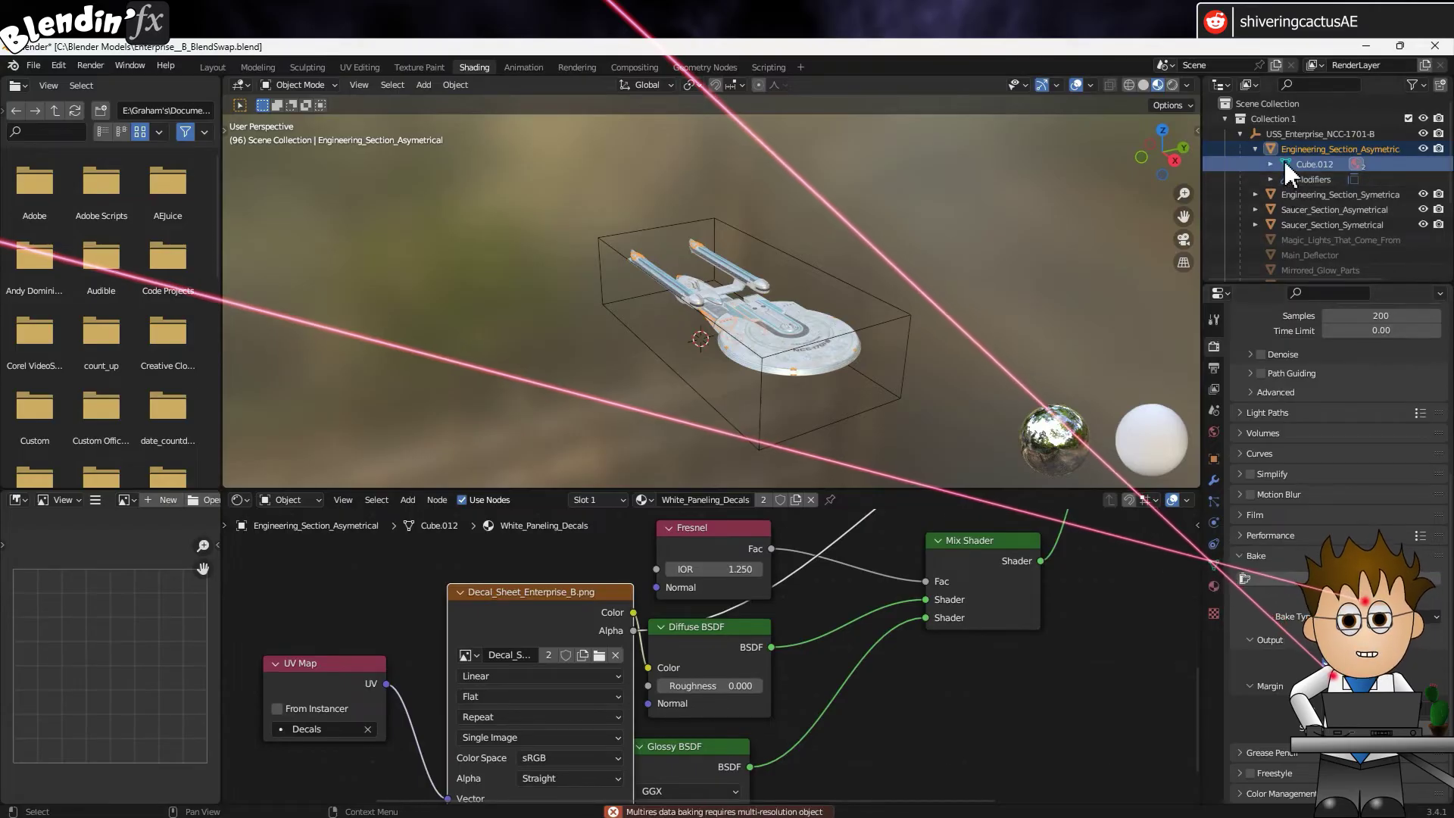
# Inspect the textured Enterprise up close from a low angle, then bring up the UV Editing workspace
pyautogui.scroll(5, 875, 315)
pyautogui.moveTo(876, 315); pyautogui.dragTo(764, 374)
pyautogui.scroll(-2, 751, 339)
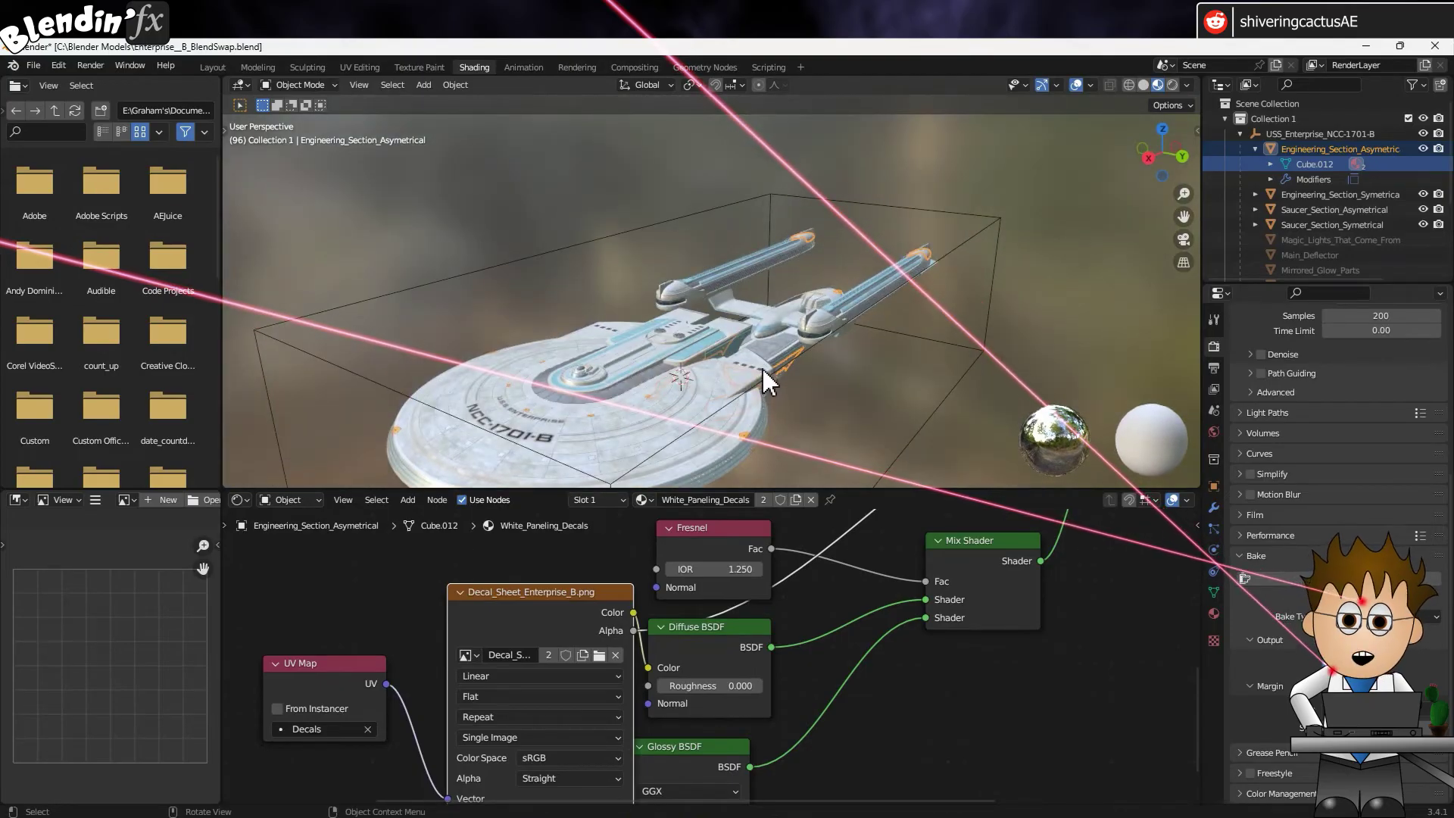
pyautogui.moveTo(762, 370); pyautogui.dragTo(761, 357)
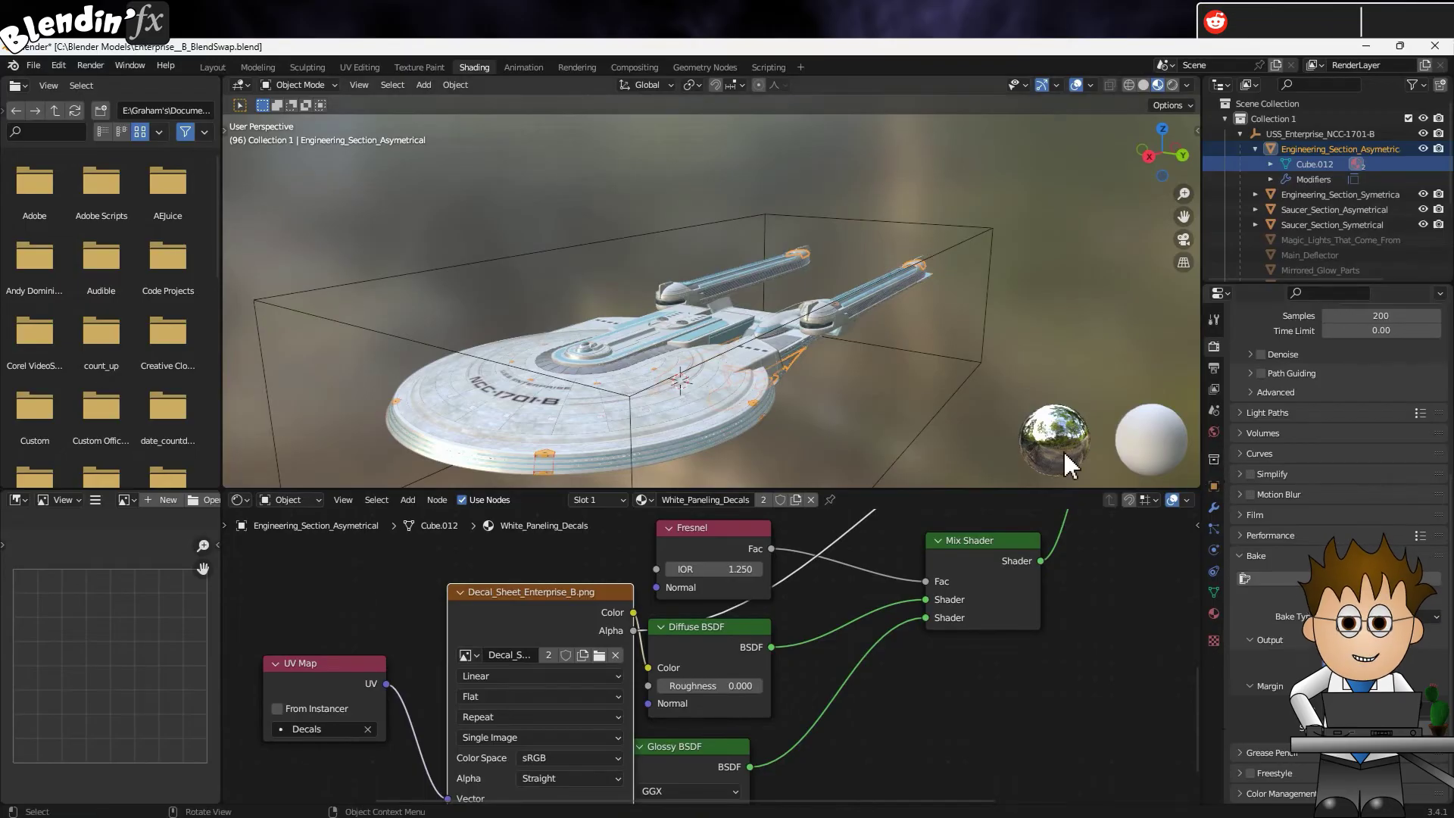
pyautogui.click(360, 67)
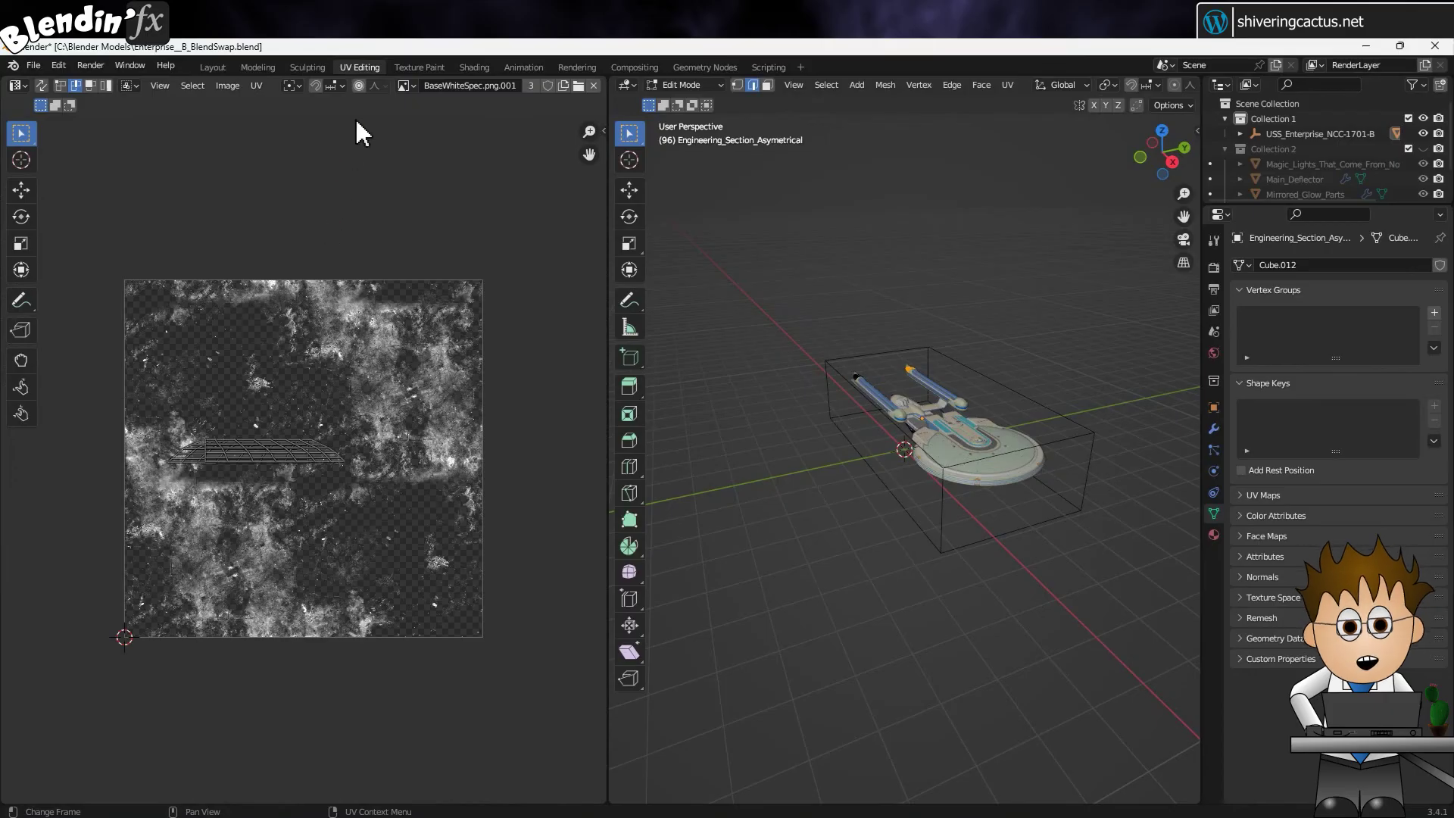
# Browse the available images and turn the ship to face the viewer
pyautogui.click(409, 87)
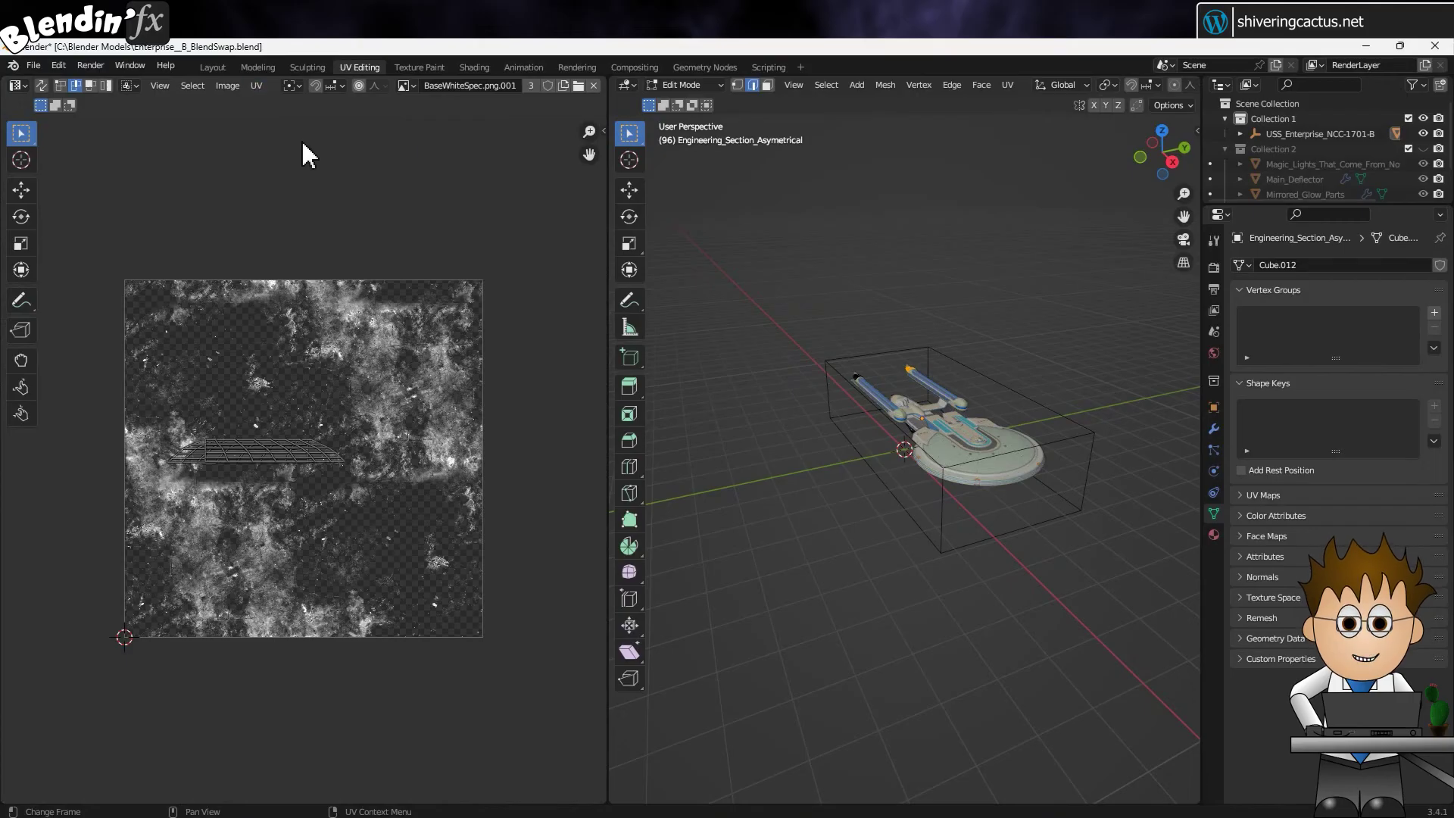
pyautogui.scroll(3, 878, 403)
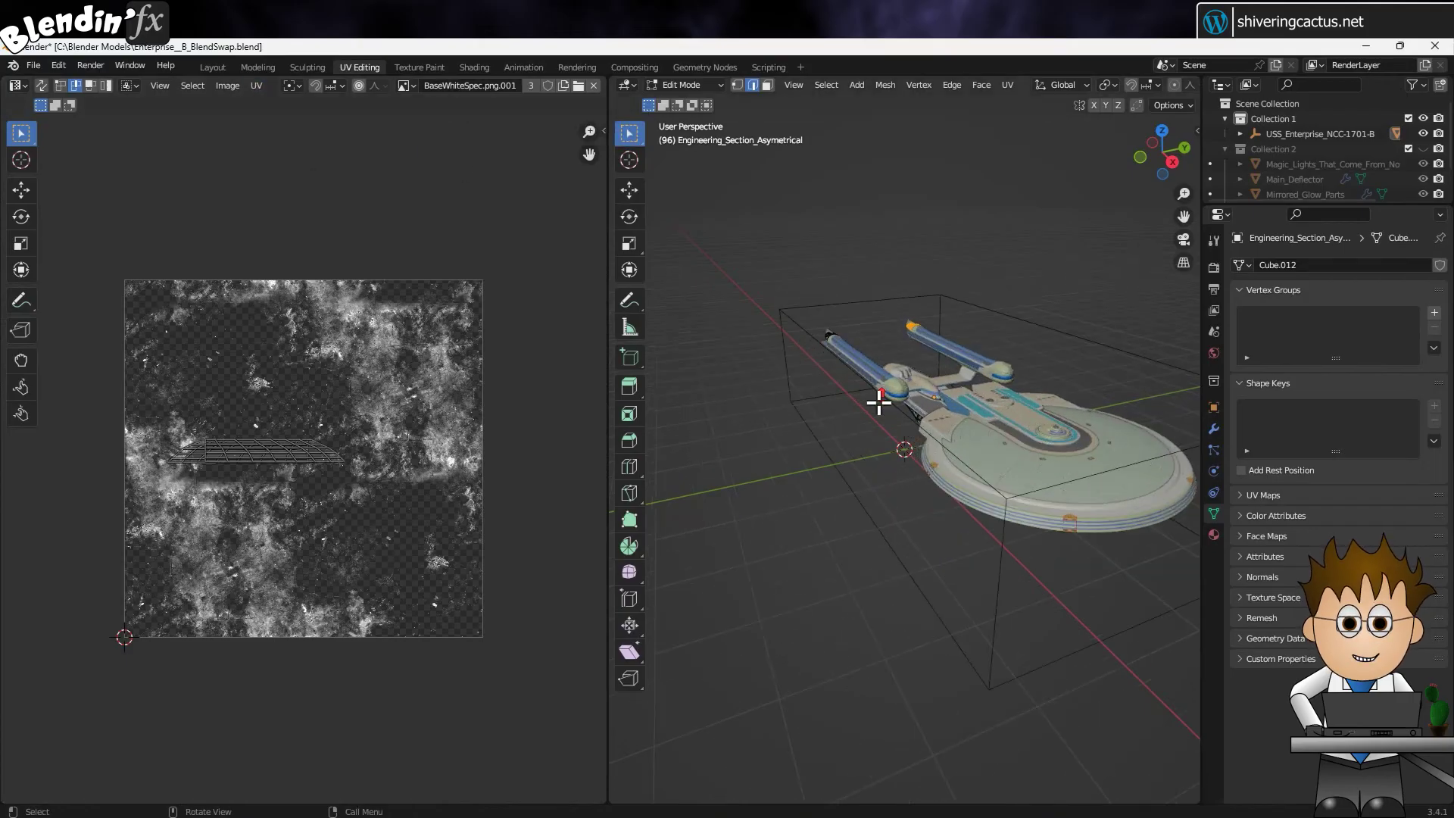
pyautogui.scroll(-3, 879, 403)
pyautogui.moveTo(896, 389); pyautogui.dragTo(825, 394)
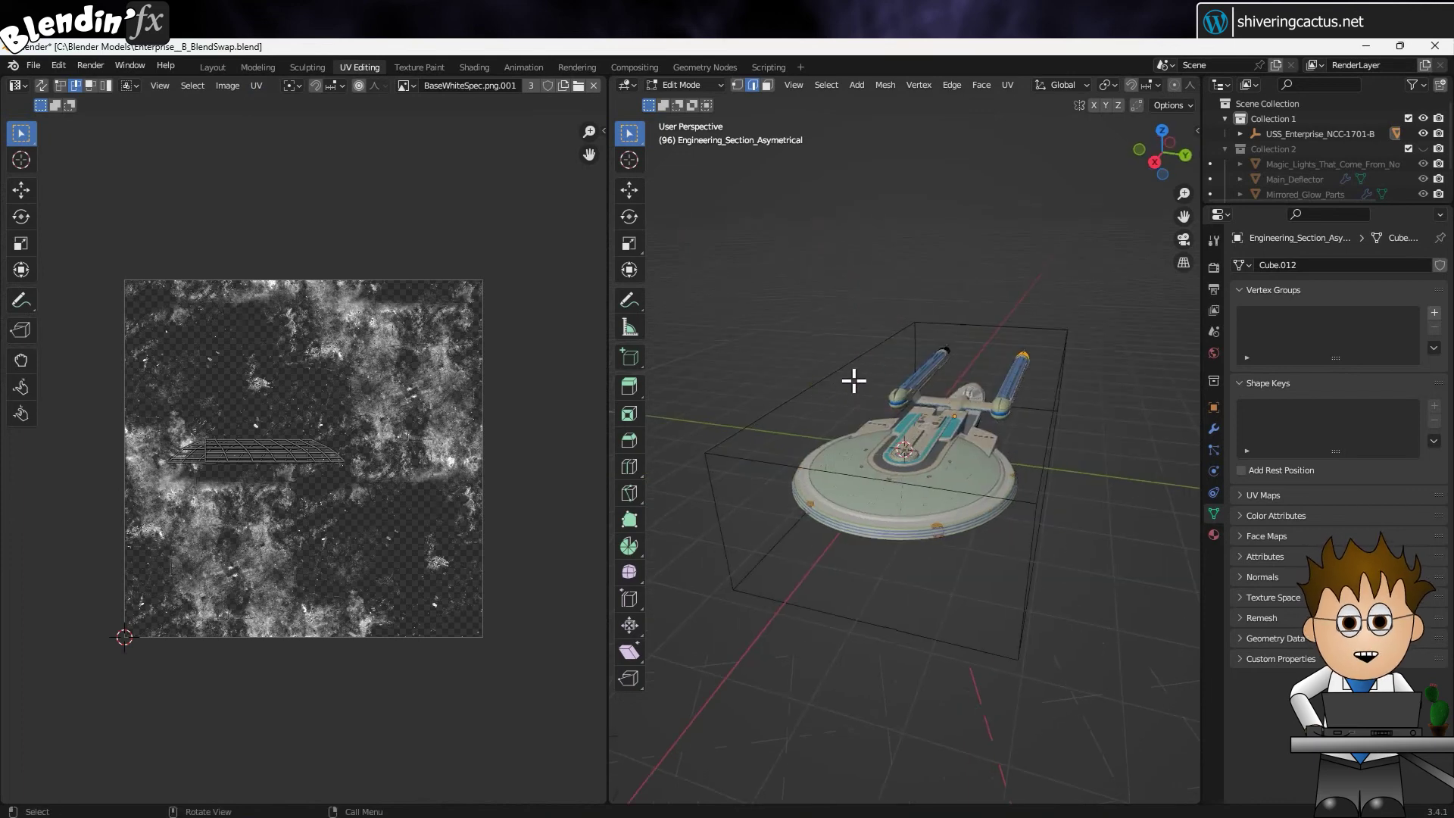
pyautogui.rightClick(854, 381)
pyautogui.click(843, 293)
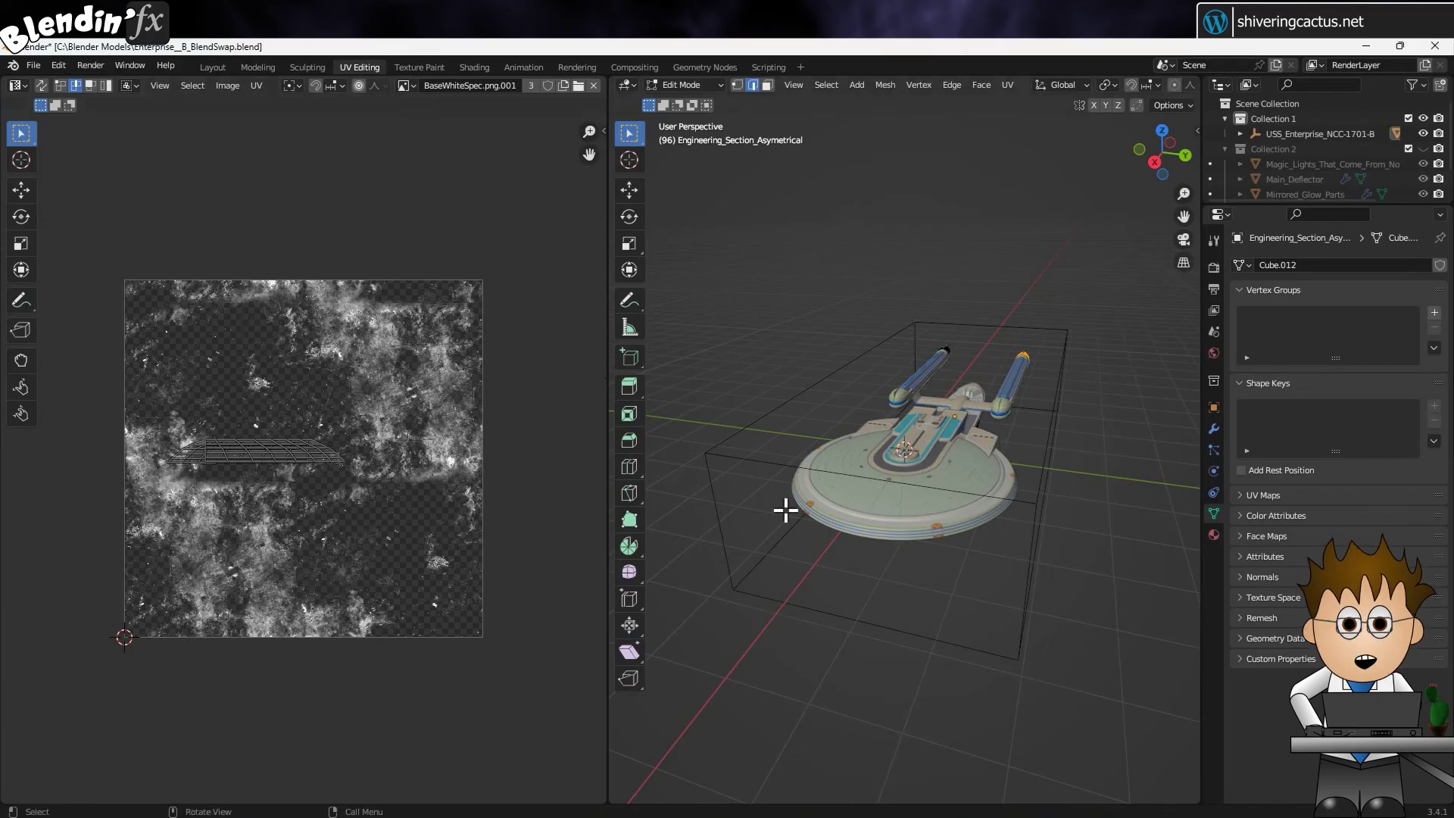
# Box-deselect the engineering section's faces, then view the ship from behind
pyautogui.scroll(3, 792, 504)
pyautogui.press('b')
pyautogui.middleClick(893, 537)
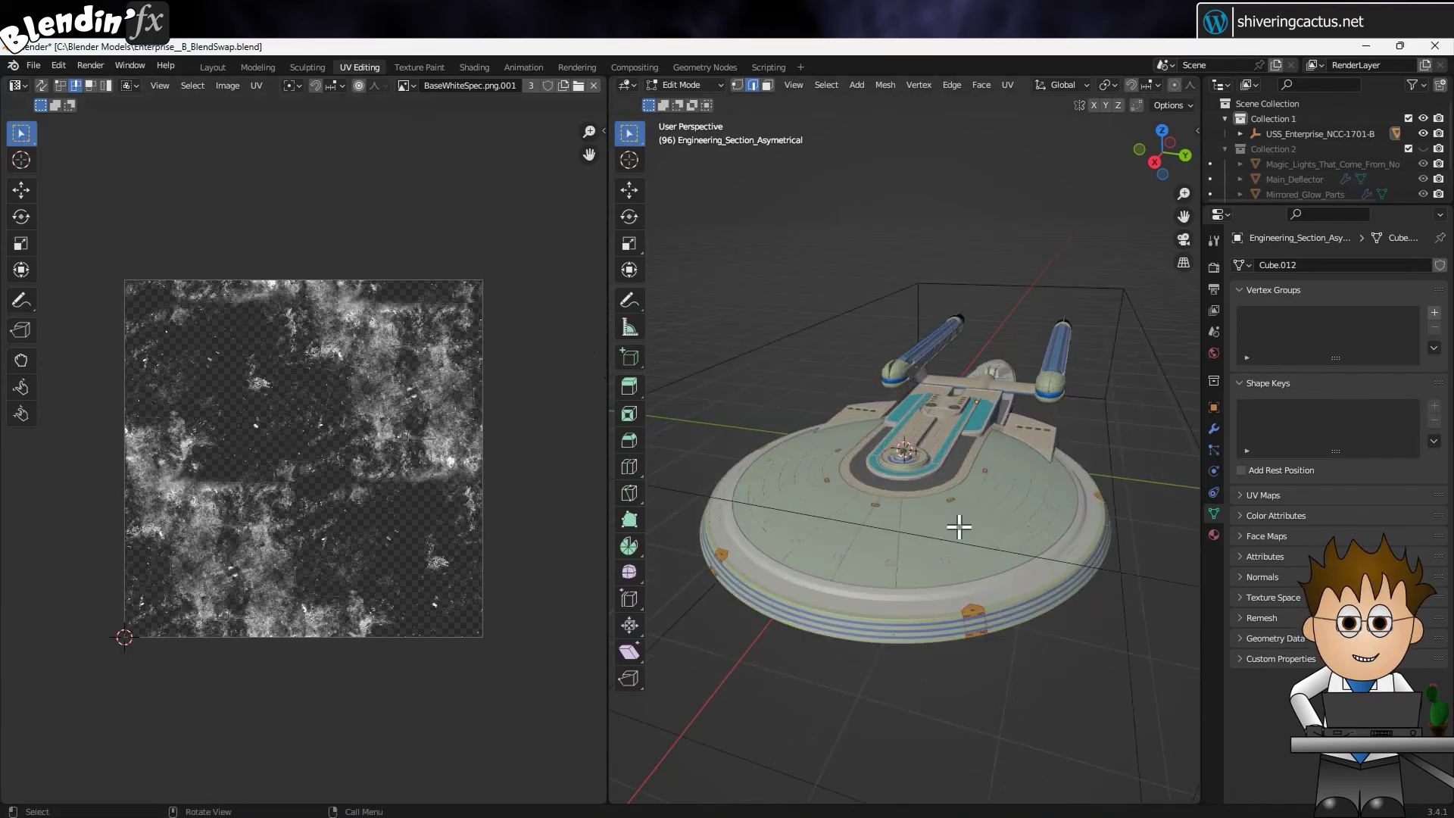
pyautogui.moveTo(961, 525); pyautogui.dragTo(750, 509)
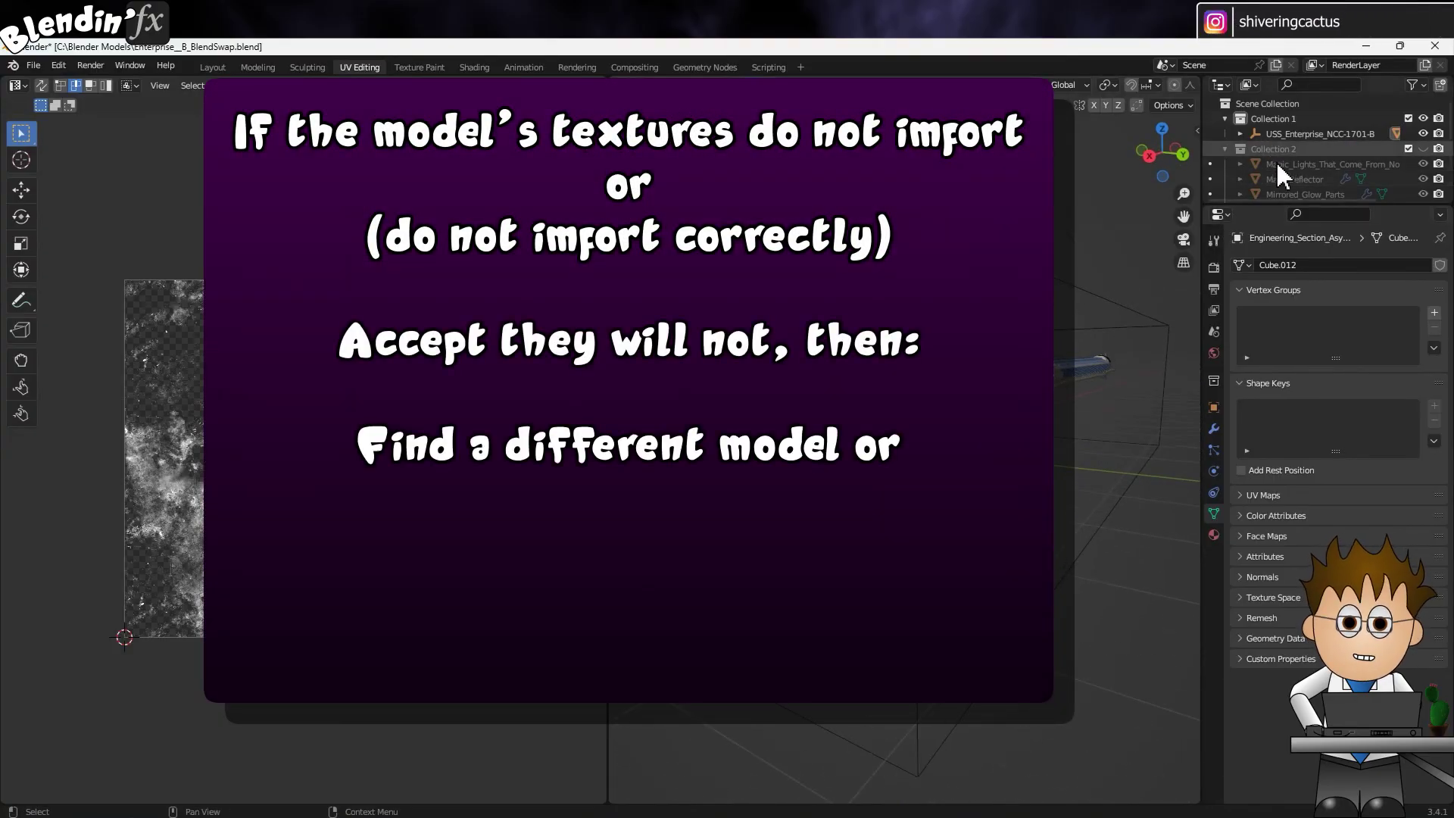
# Expand USS_Enterprise_NCC-1701-B in the Outliner to list sections like Engineering_Section_Asymetric, then deselect all
pyautogui.click(1277, 134)
pyautogui.click(1241, 133)
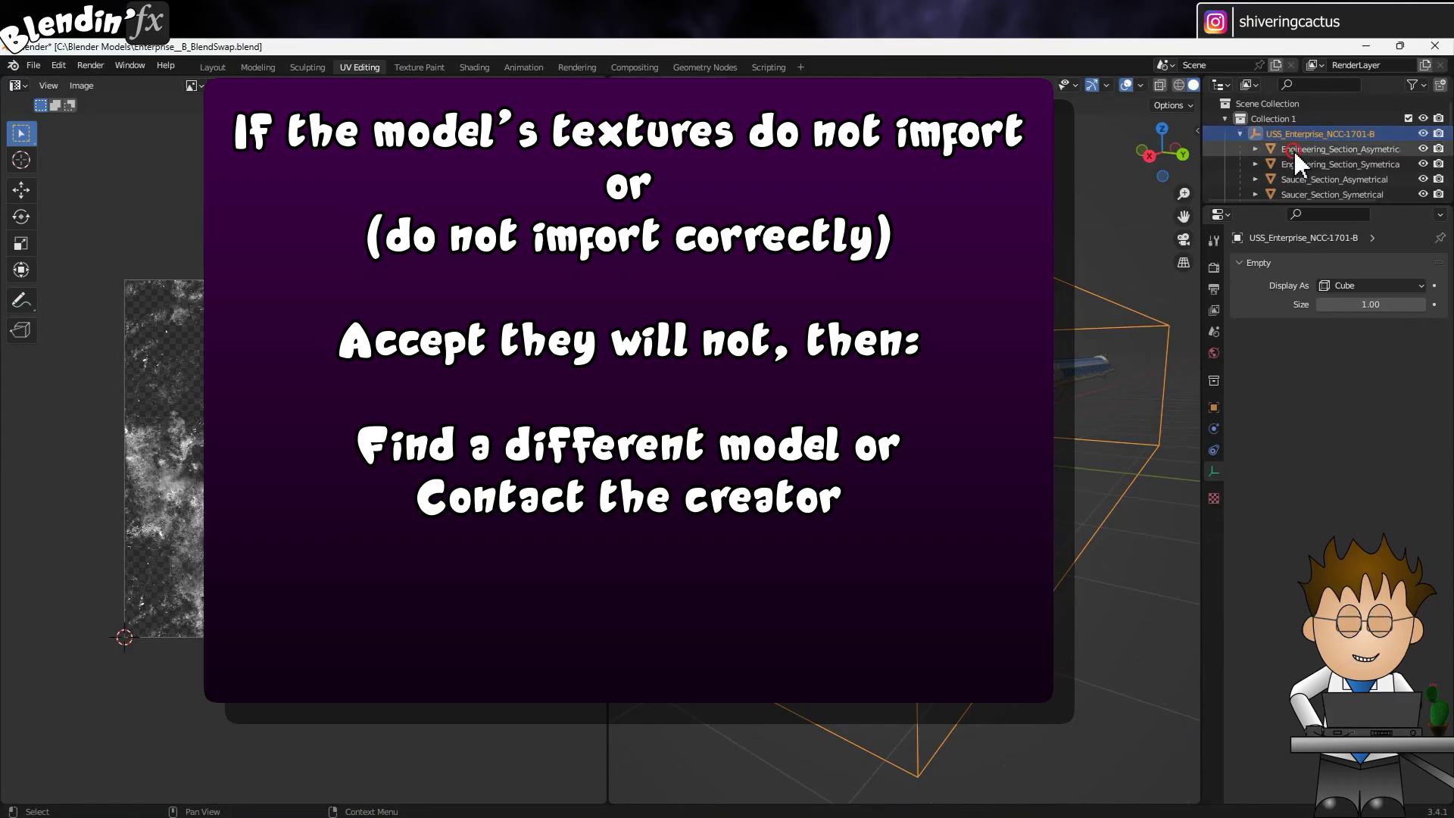
pyautogui.click(1293, 149)
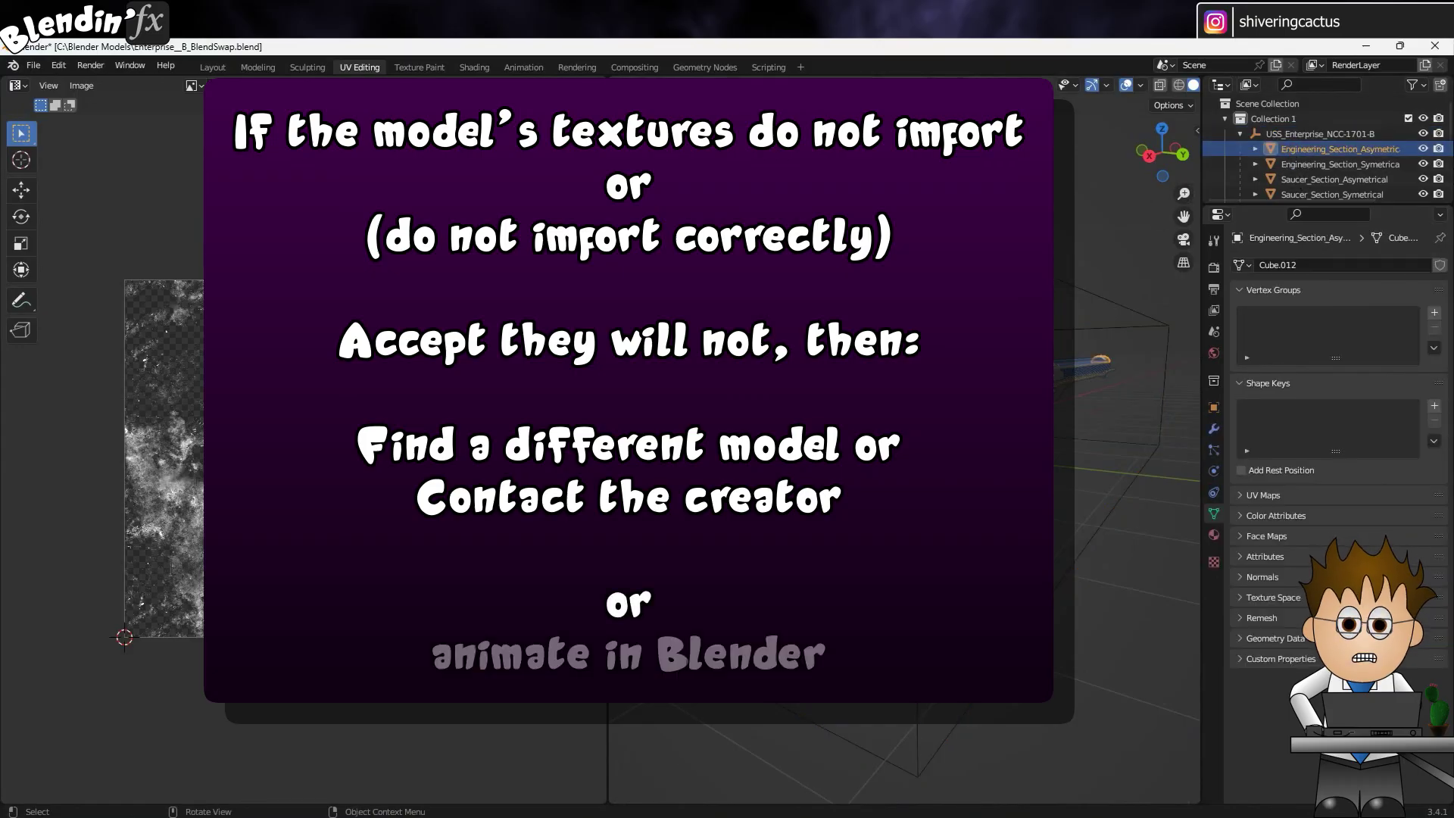
pyautogui.hotkey('alt', 'a')
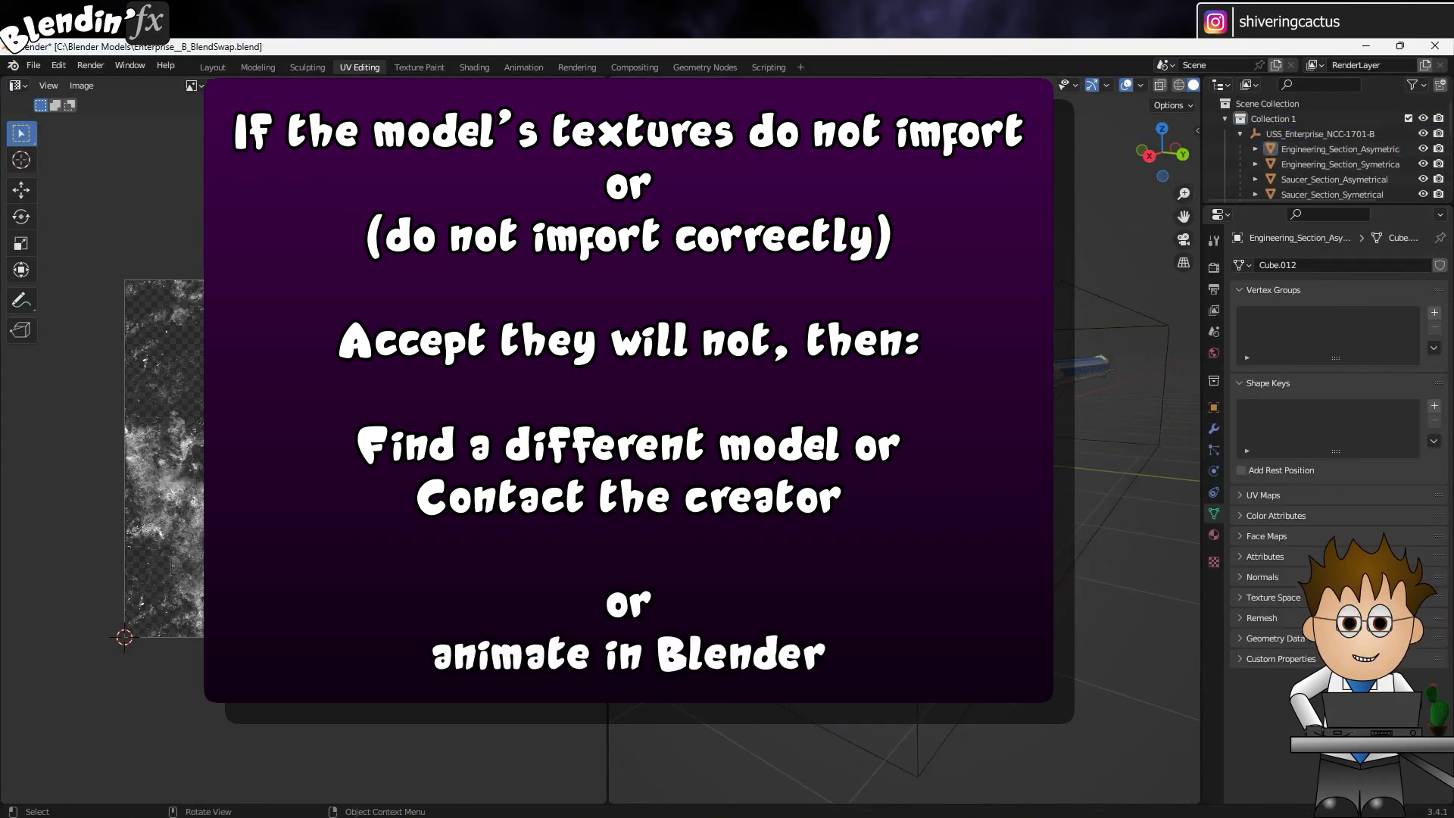